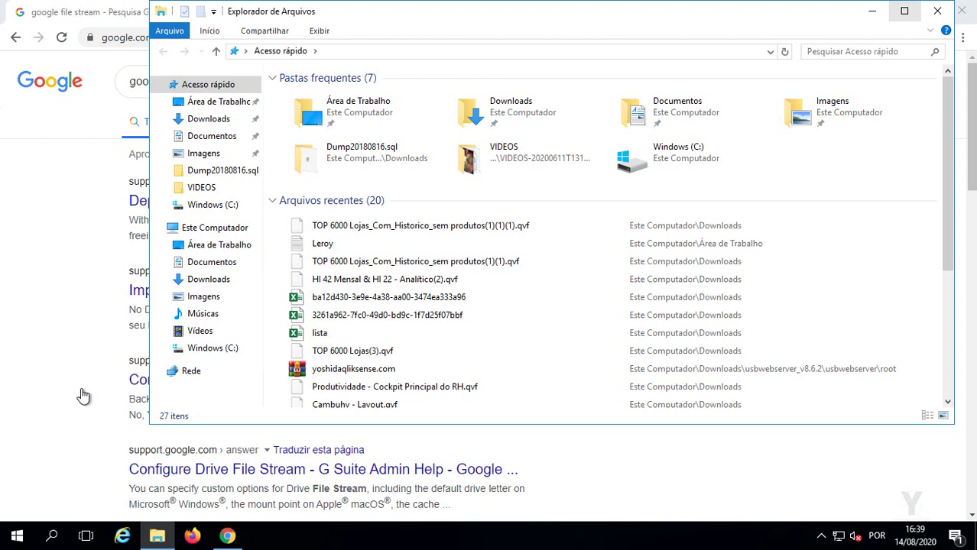
# Step: Maximize the File Explorer window to look over the available folders and drives
pyautogui.press('super+Up')
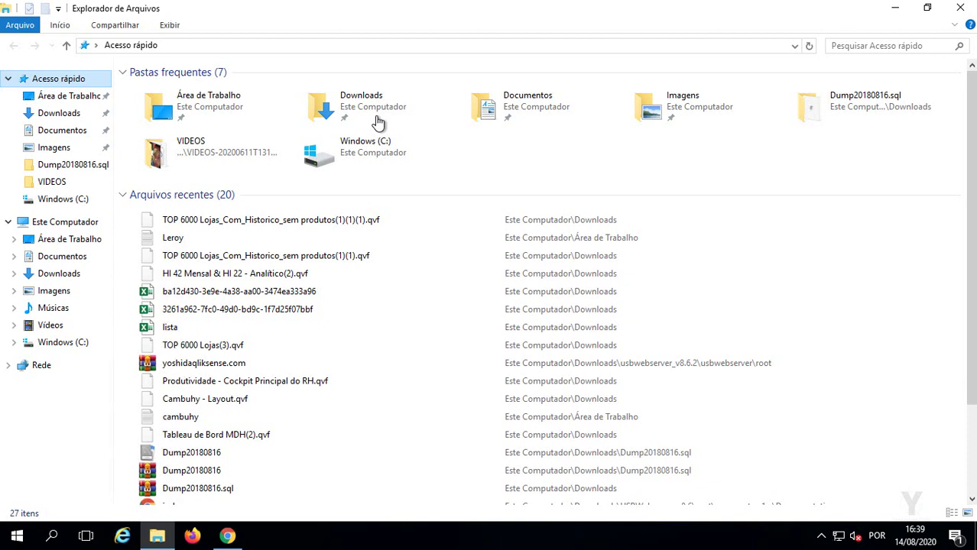
pyautogui.click(465, 327)
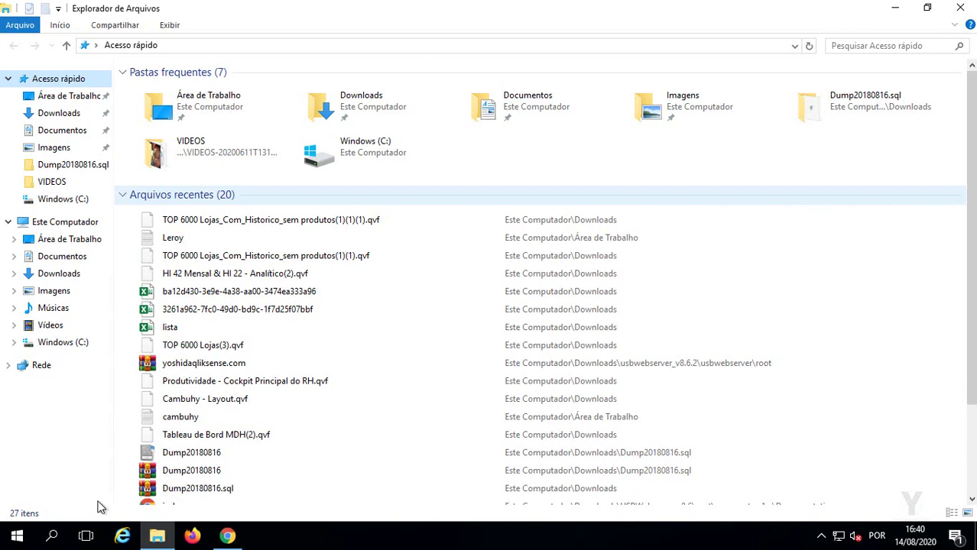
# Step: Switch to Chrome, open the Deploy Drive File Stream help article and download the Windows installer GoogleDriveFSSetup.exe
pyautogui.click(229, 537)
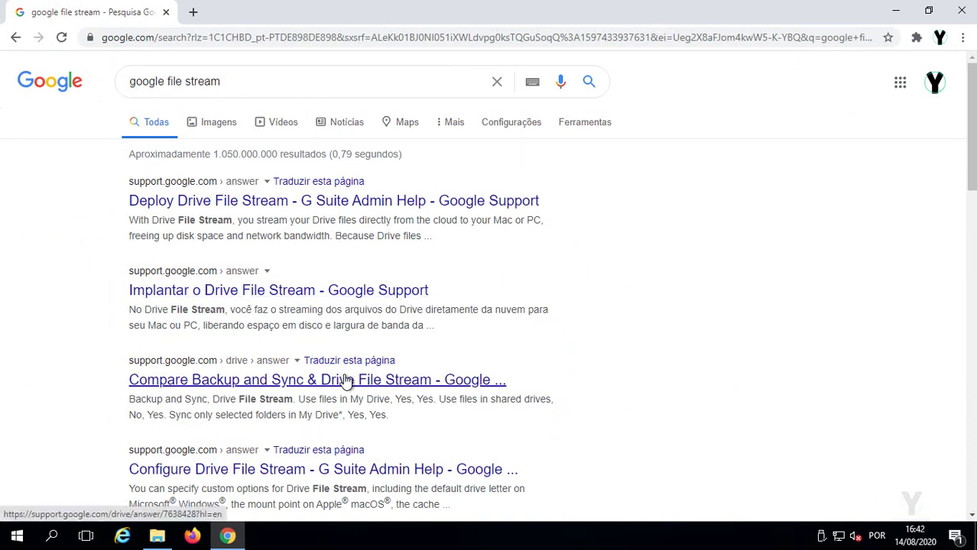
pyautogui.click(316, 201)
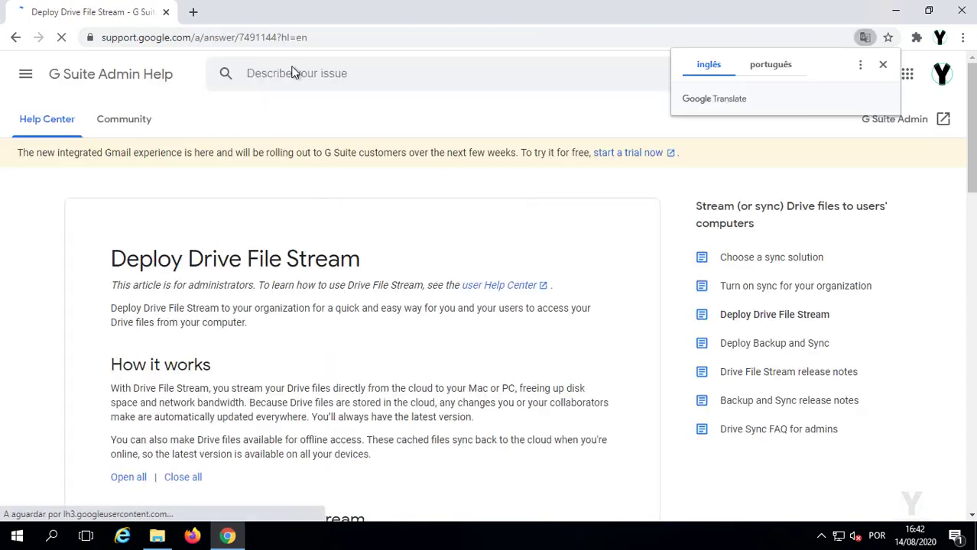
pyautogui.scroll(-2, 425, 353)
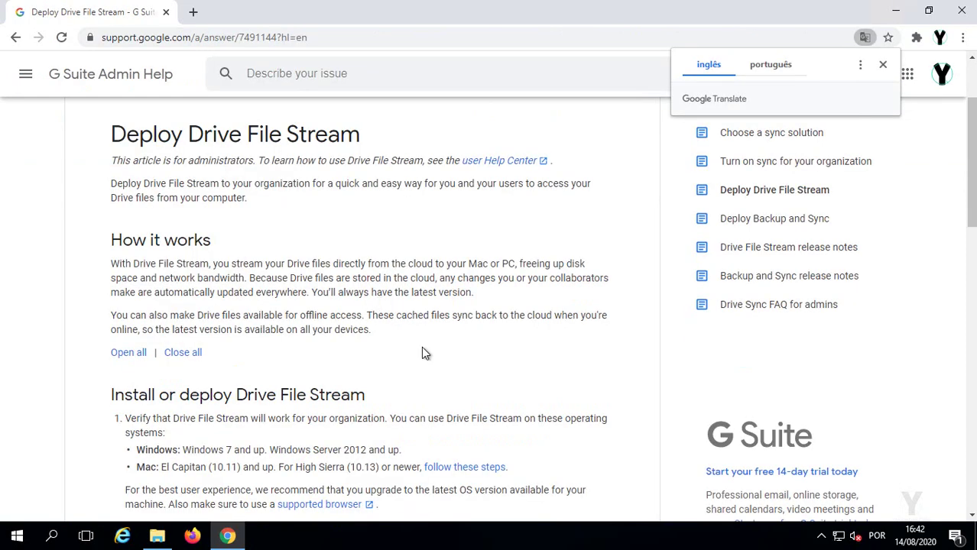
pyautogui.scroll(-2, 421, 346)
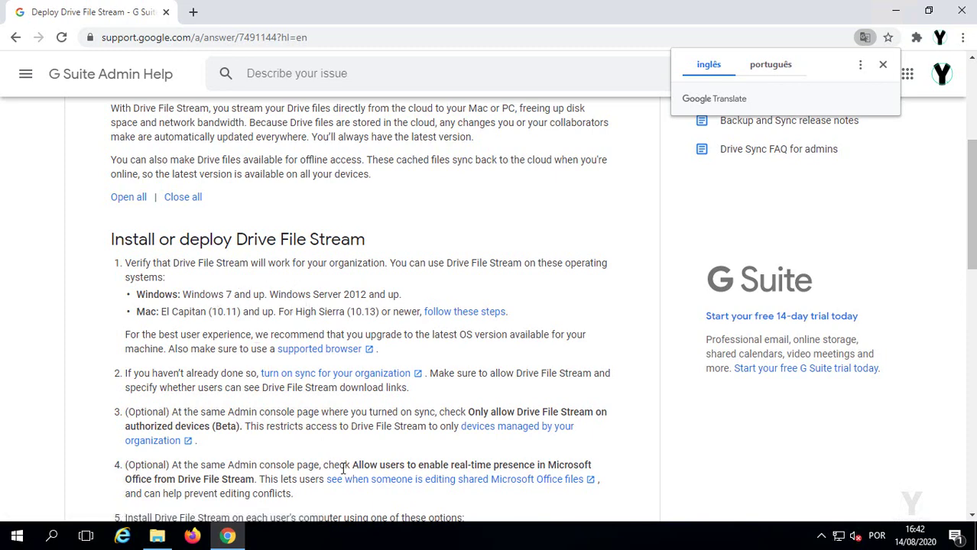
pyautogui.scroll(-1, 273, 344)
pyautogui.scroll(-1, 253, 332)
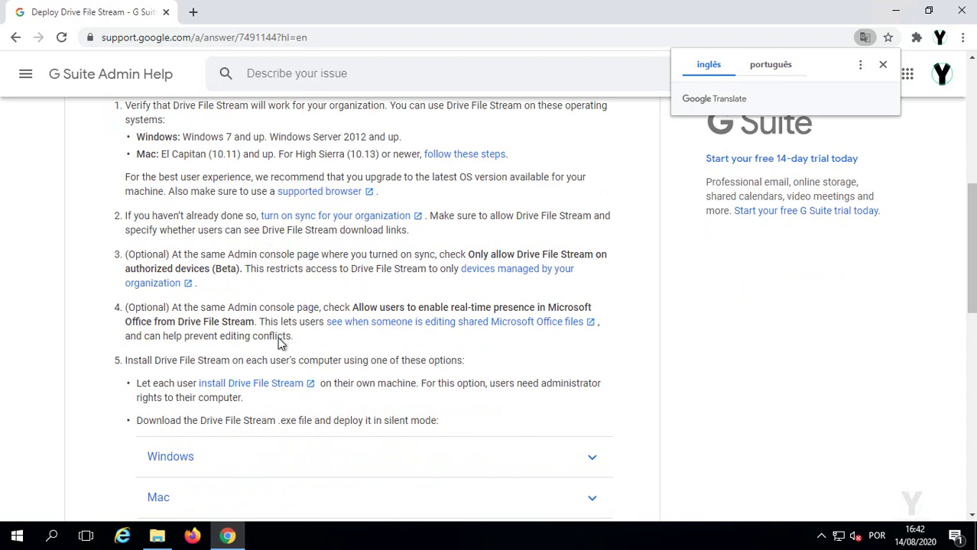
pyautogui.scroll(-2, 229, 342)
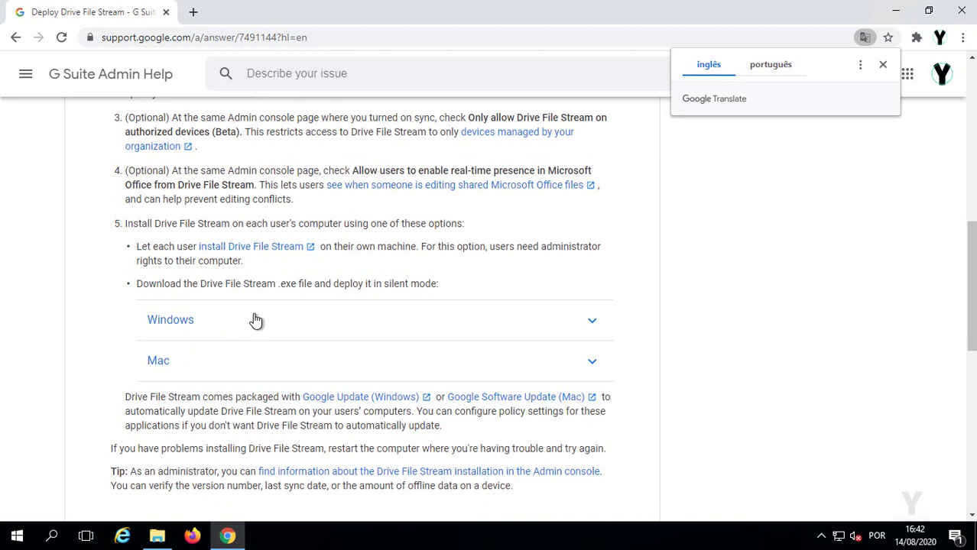
pyautogui.click(255, 320)
pyautogui.click(224, 372)
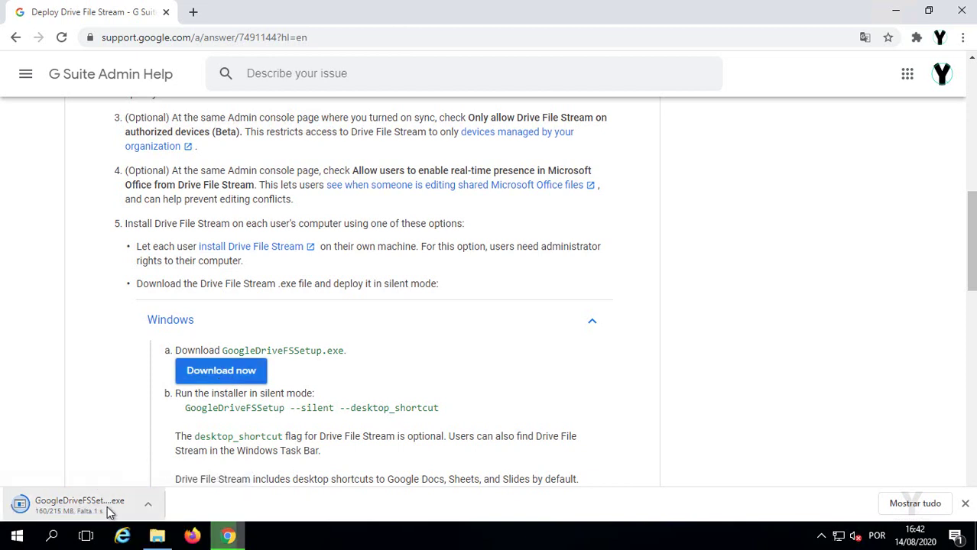
# Step: Run the downloaded Google Drive File Stream installer, allow it to change the device and start the installation
pyautogui.click(107, 506)
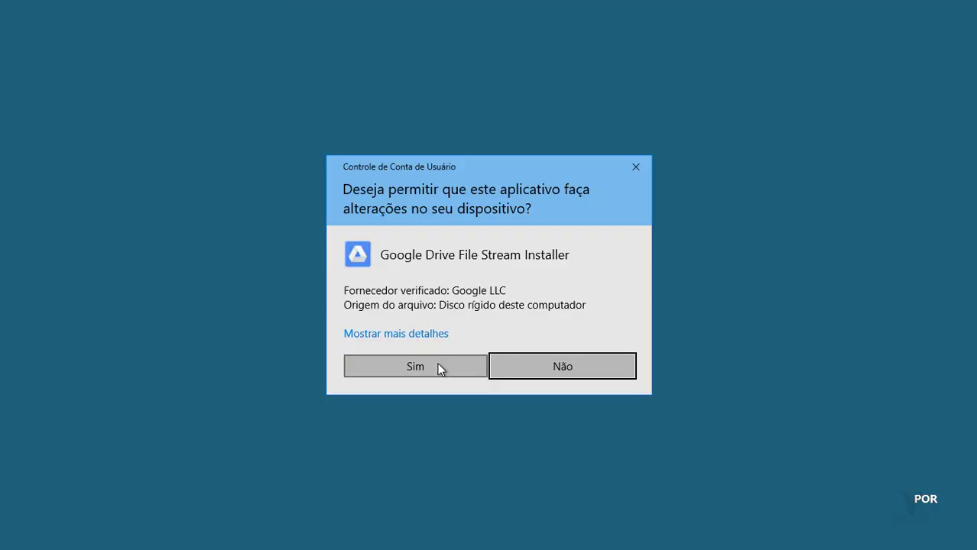
pyautogui.click(416, 367)
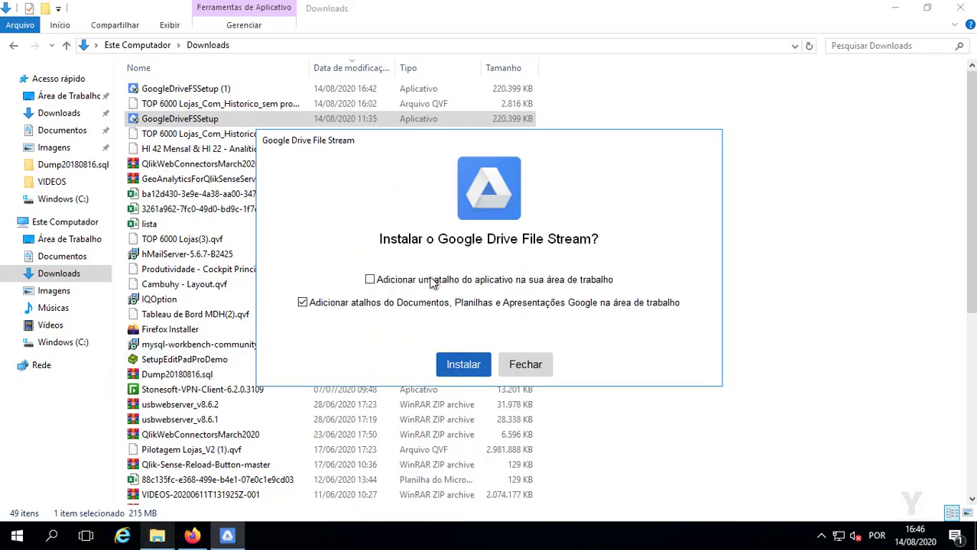
pyautogui.click(463, 366)
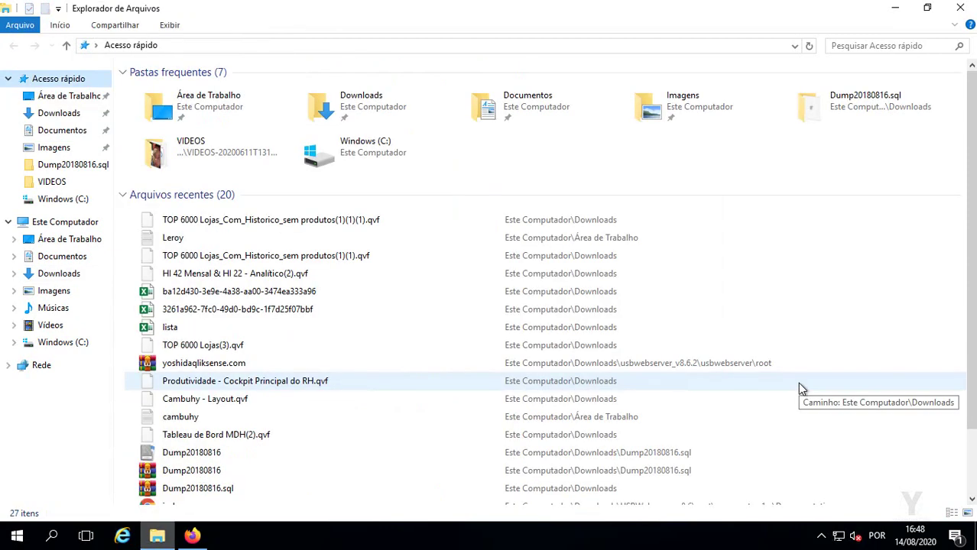
# Step: Open Google Drive File Stream from the hidden background apps and sign in
pyautogui.click(816, 543)
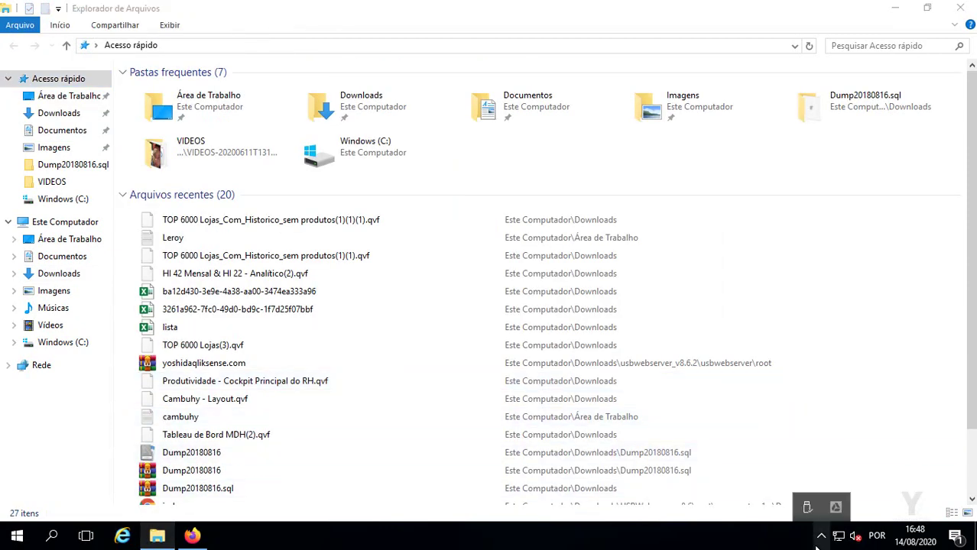
pyautogui.click(835, 509)
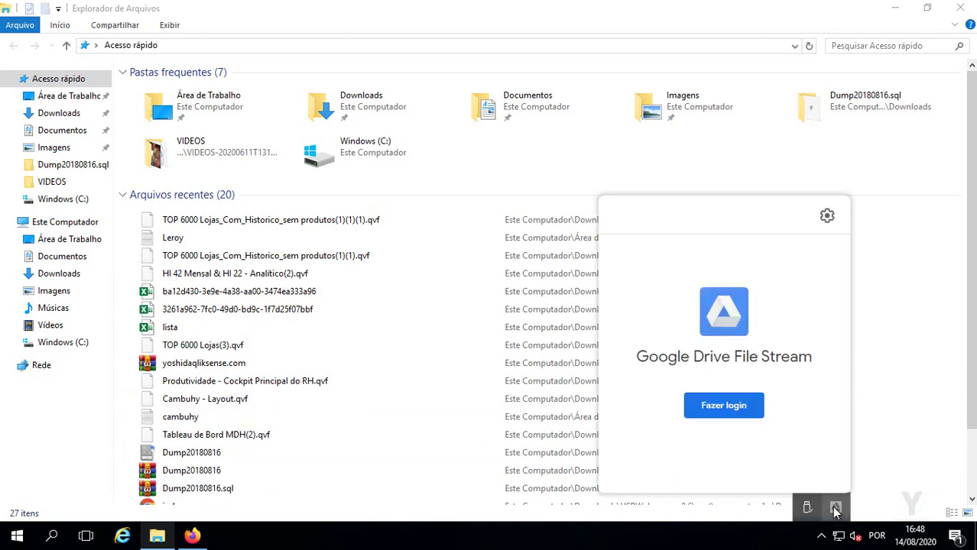
pyautogui.click(725, 407)
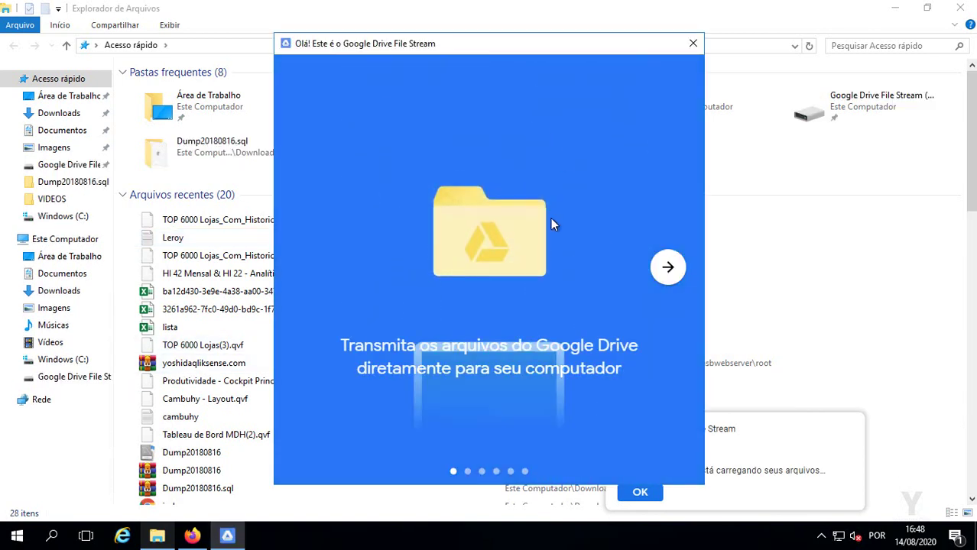
# Step: Page through the Google Drive File Stream welcome tour and close it
pyautogui.click(671, 279)
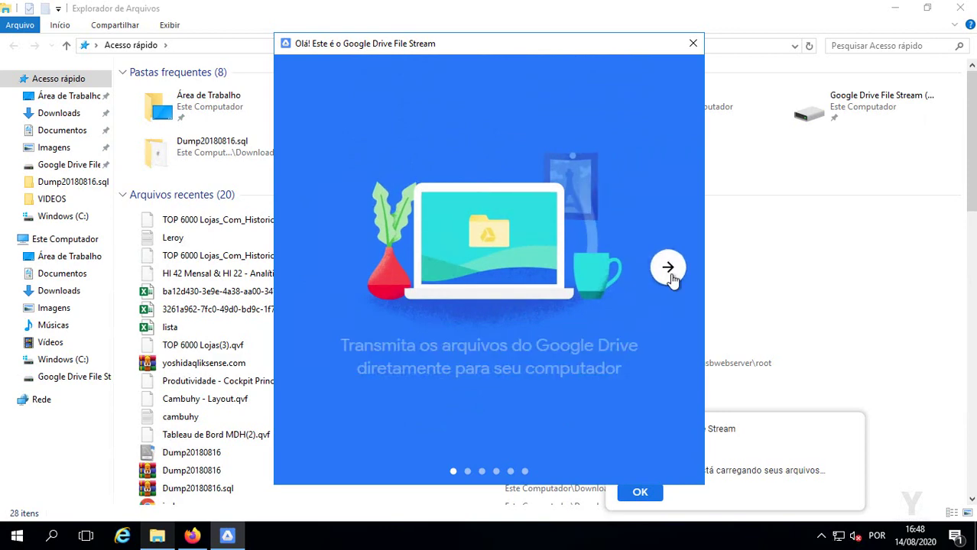
pyautogui.click(670, 279)
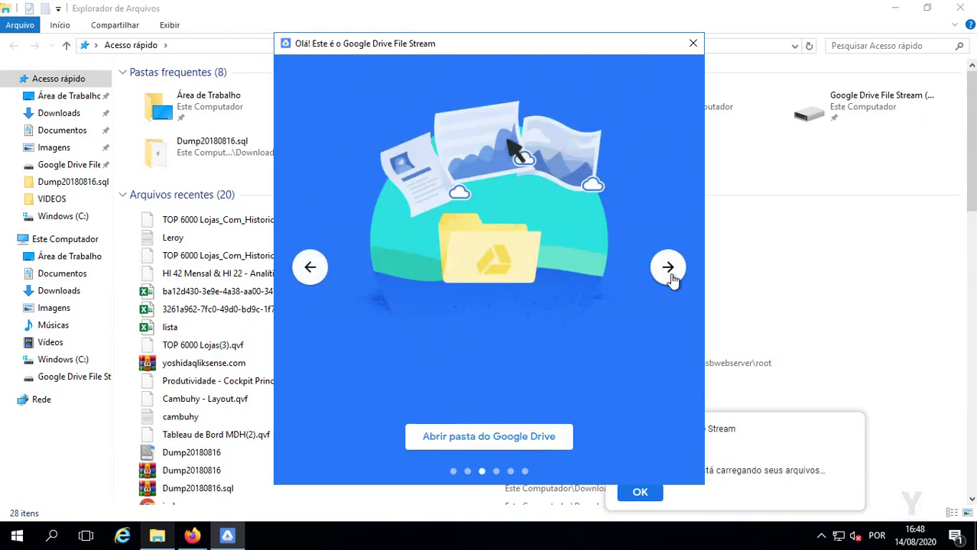
pyautogui.click(691, 48)
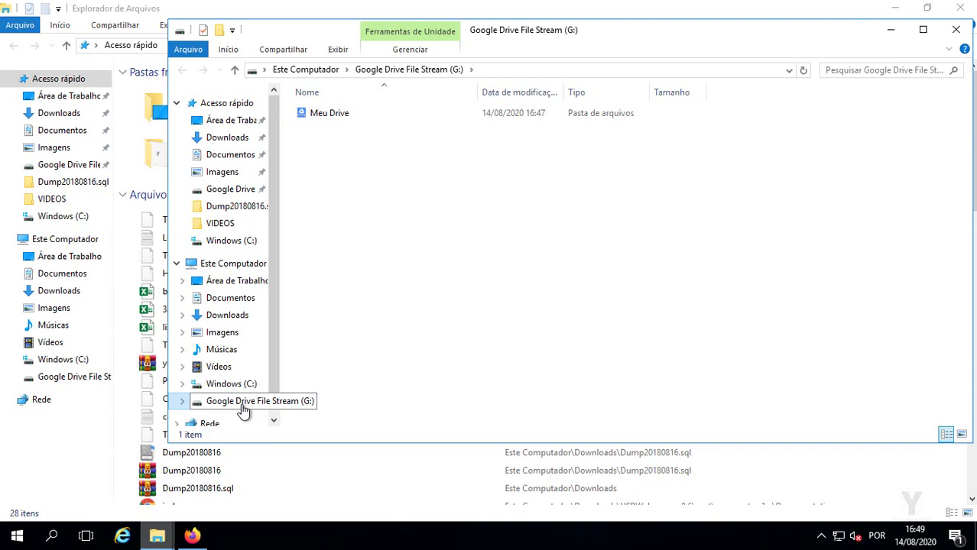
# Step: Open the Meu Drive folder on the Google Drive File Stream (G:) drive and look through its files and folders
pyautogui.doubleClick(338, 113)
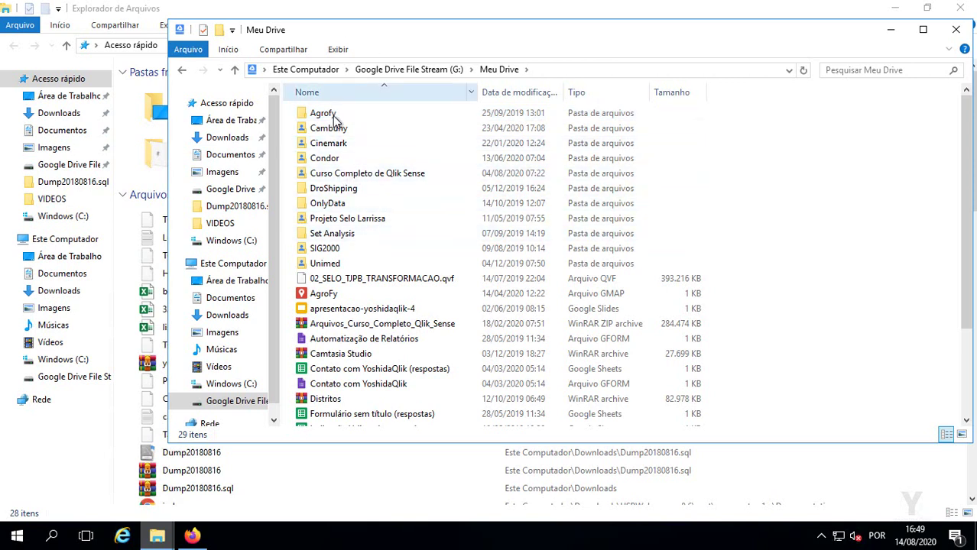
pyautogui.click(346, 370)
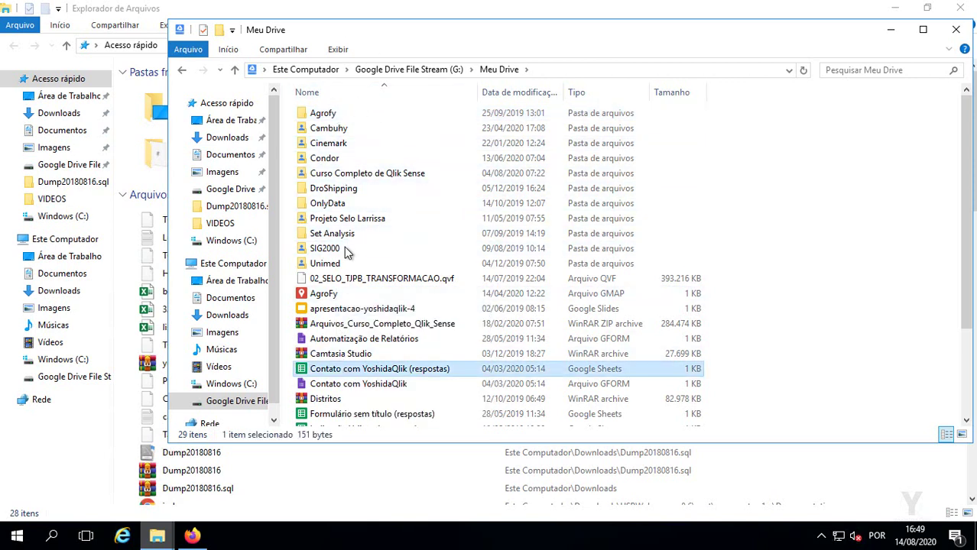
pyautogui.scroll(-3, 388, 350)
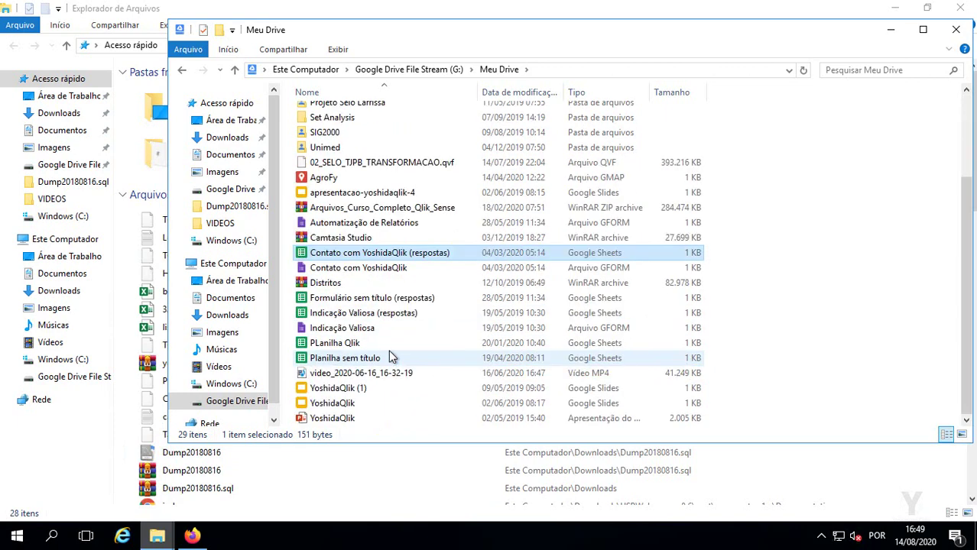
pyautogui.scroll(1, 419, 340)
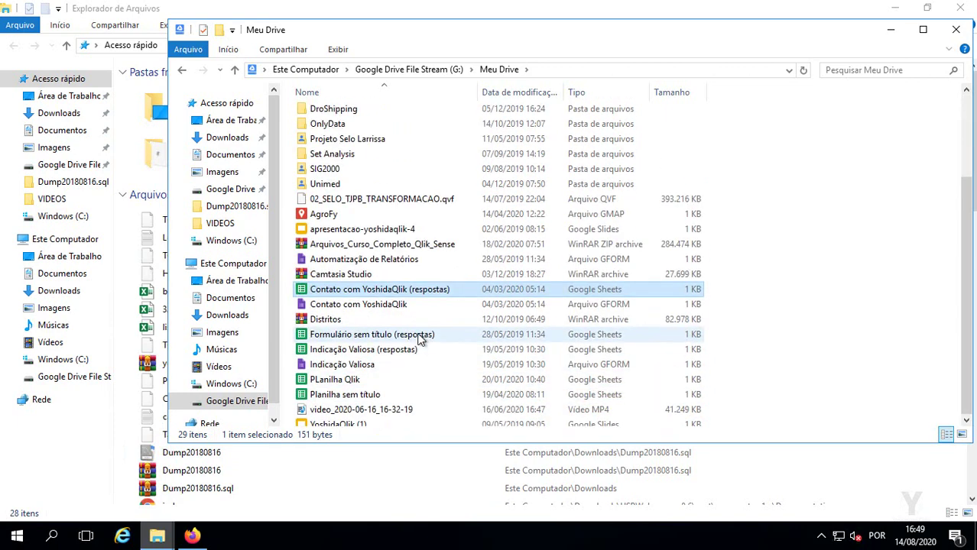
pyautogui.click(386, 244)
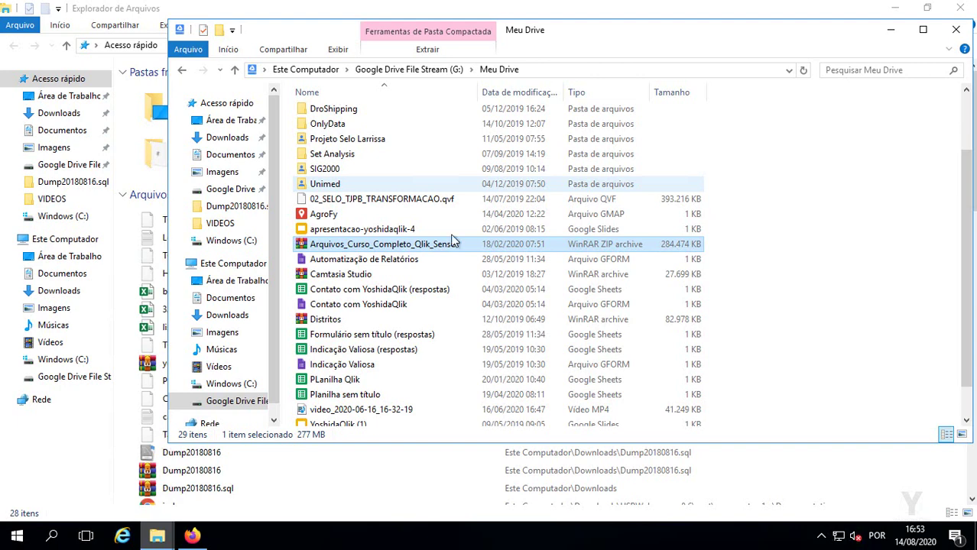
pyautogui.click(450, 259)
pyautogui.scroll(2, 447, 220)
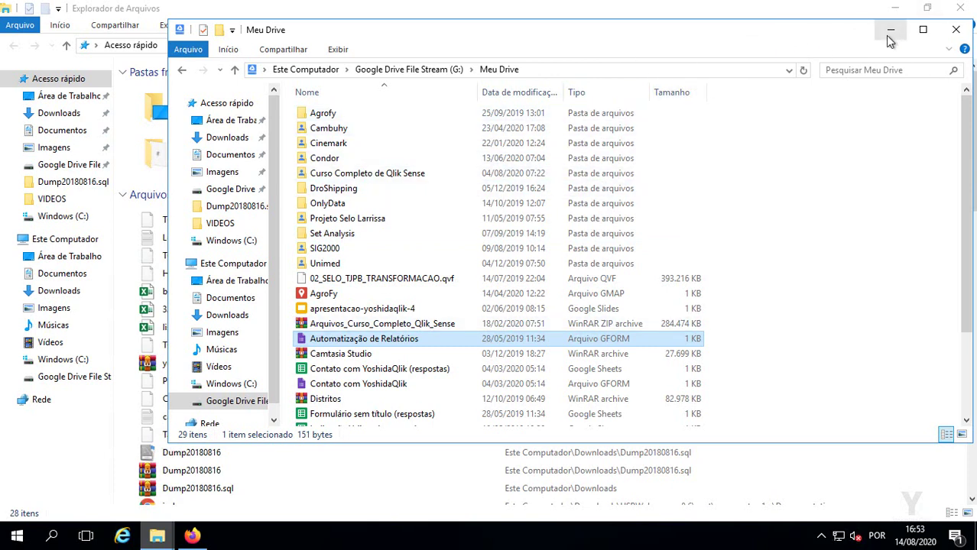
# Step: Switch to Google Drive in Chrome on the local computer and look through the Meu Drive file list
pyautogui.click(630, 8)
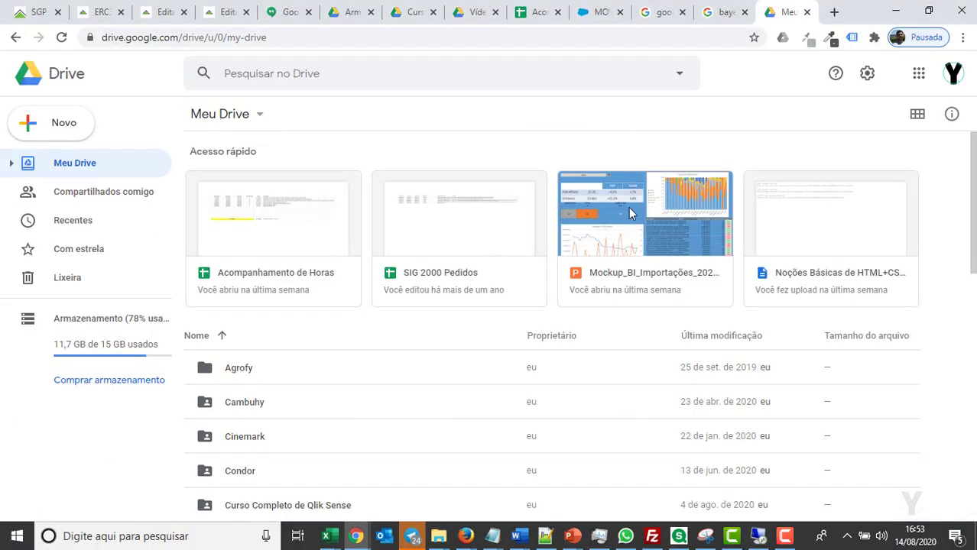
pyautogui.scroll(-10, 457, 370)
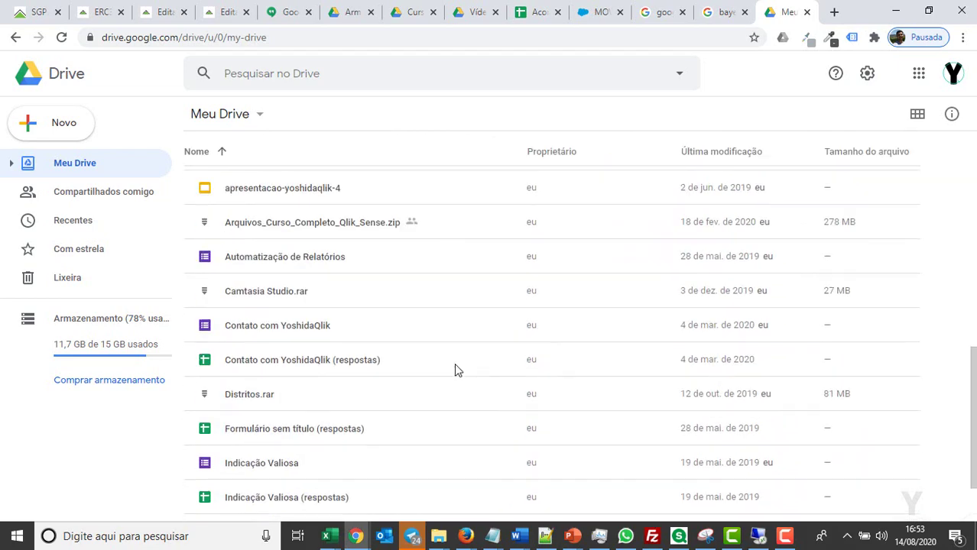
pyautogui.scroll(3, 457, 370)
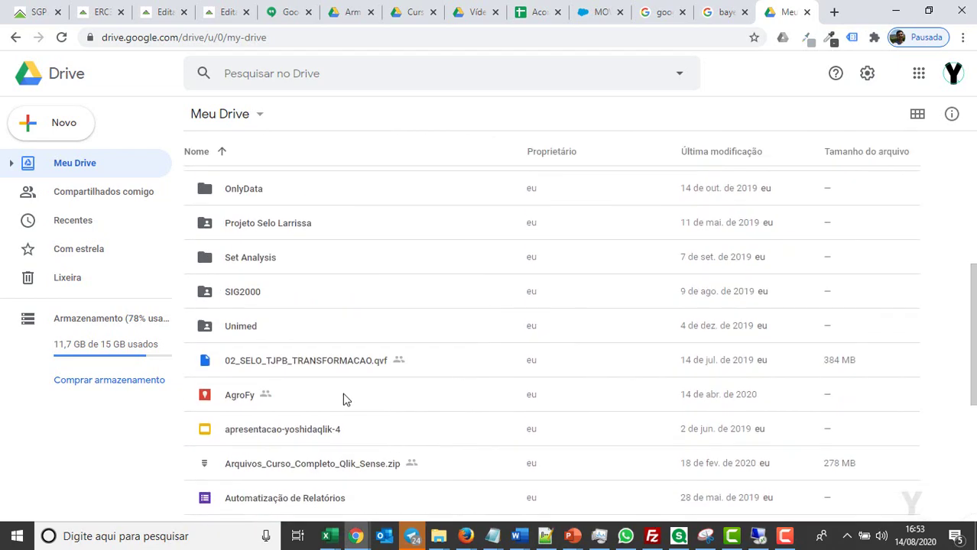
# Step: Create a new folder named Exemplo in Meu Drive and open it
pyautogui.rightClick(343, 394)
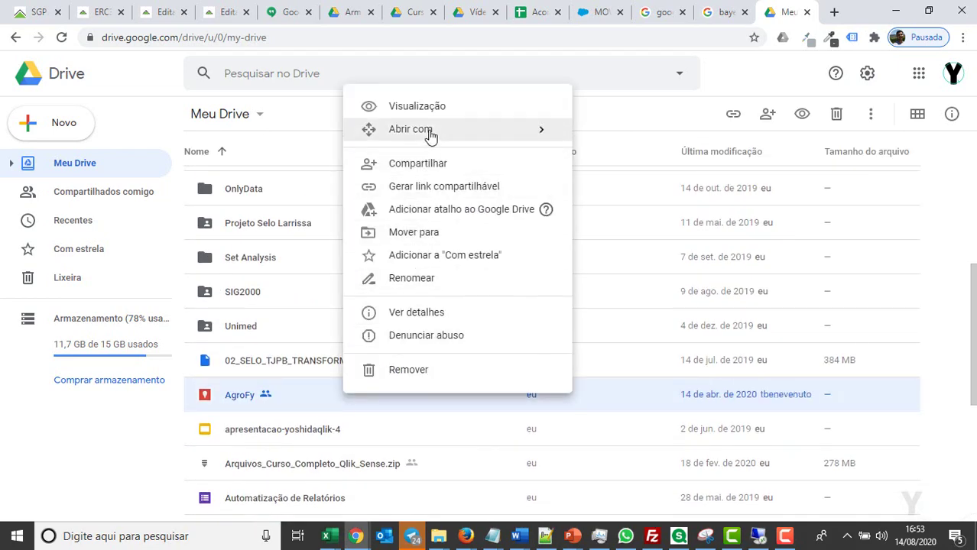
pyautogui.click(77, 128)
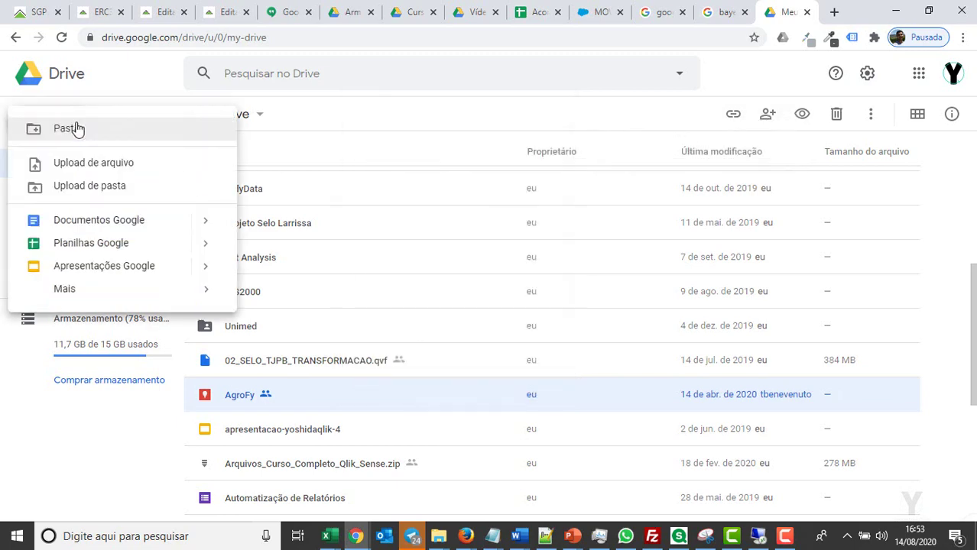
pyautogui.click(117, 128)
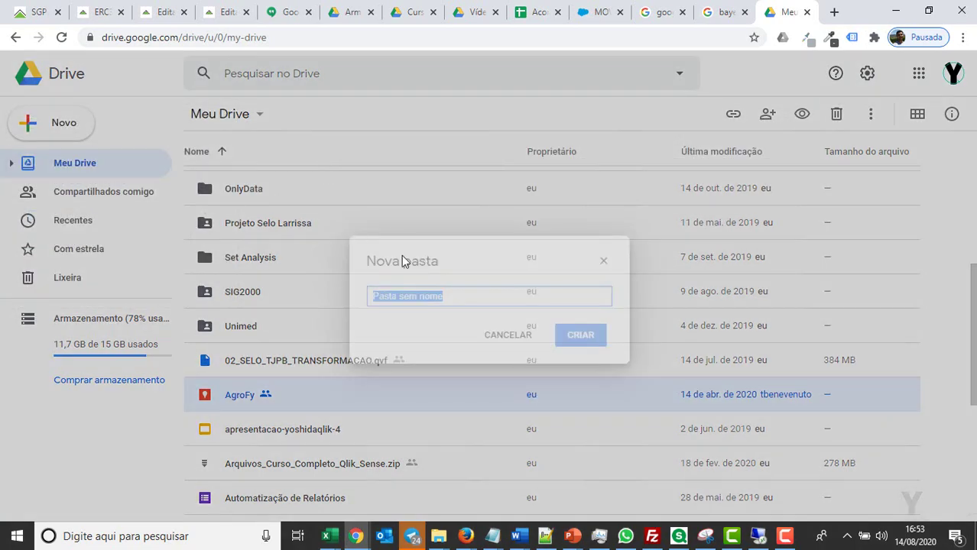
pyautogui.write('Exemplo')
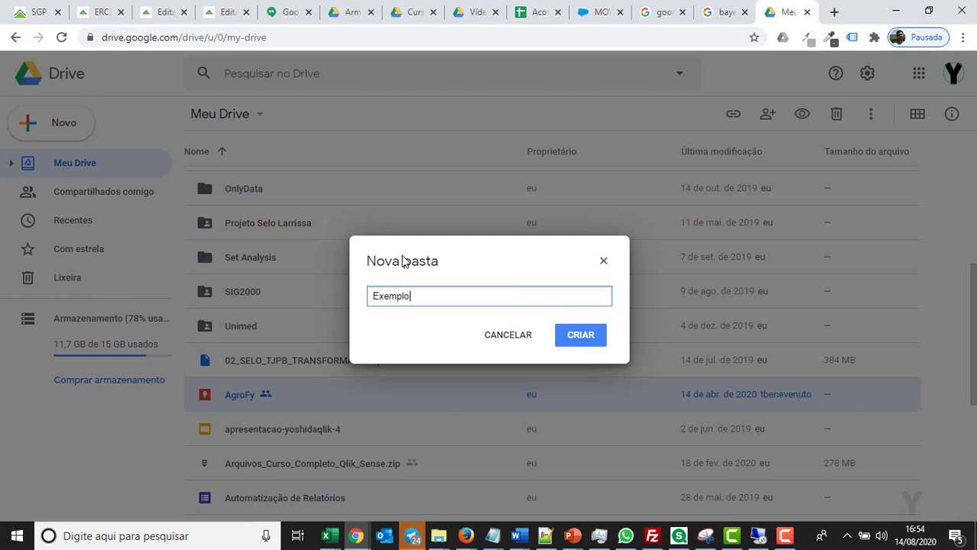
pyautogui.press('Return')
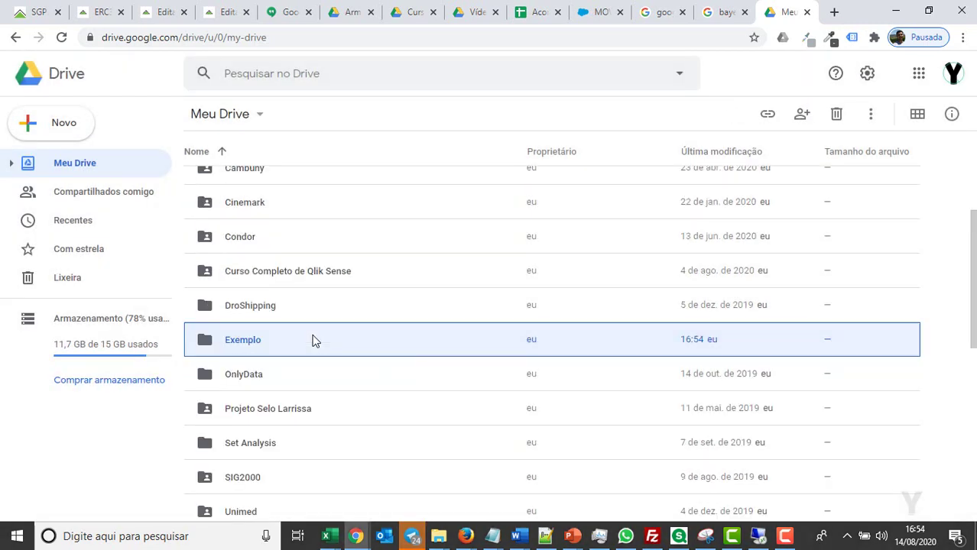
pyautogui.doubleClick(242, 340)
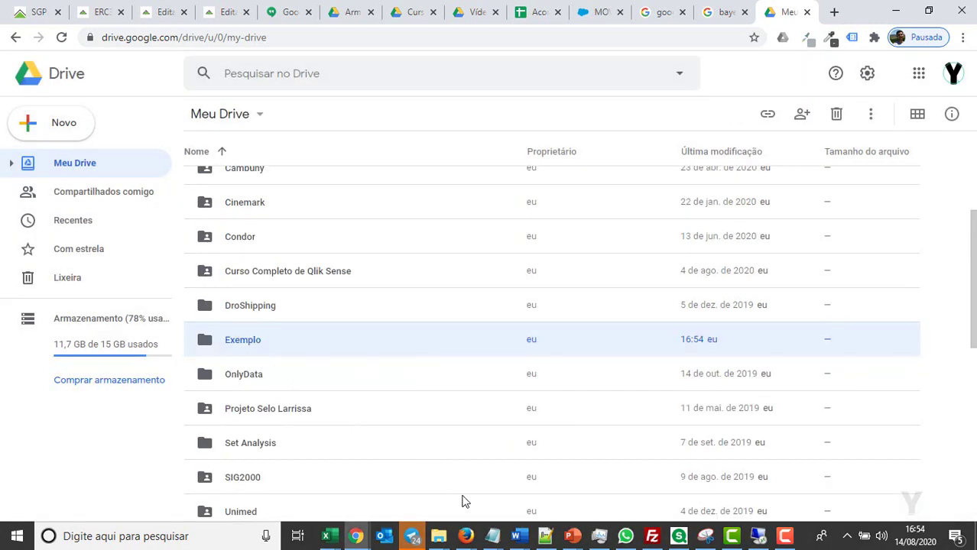
# Step: Switch to File Explorer on the local computer and open the aei folder in Downloads
pyautogui.moveTo(440, 541)
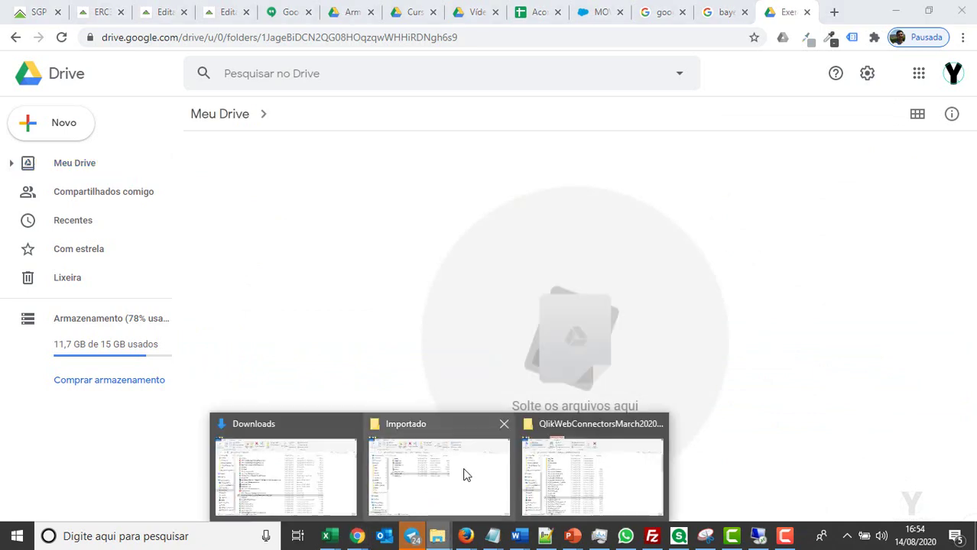
pyautogui.moveTo(466, 476)
pyautogui.click(464, 475)
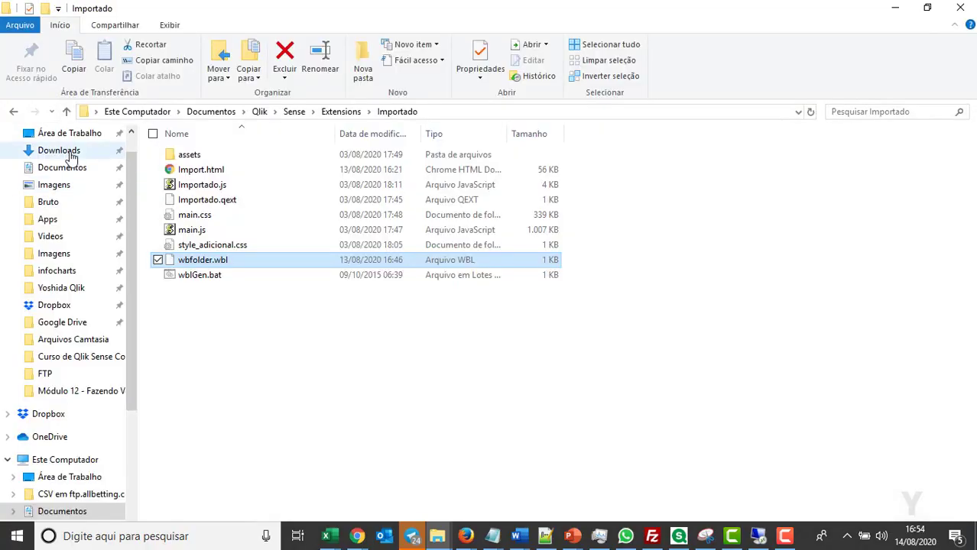
pyautogui.click(71, 153)
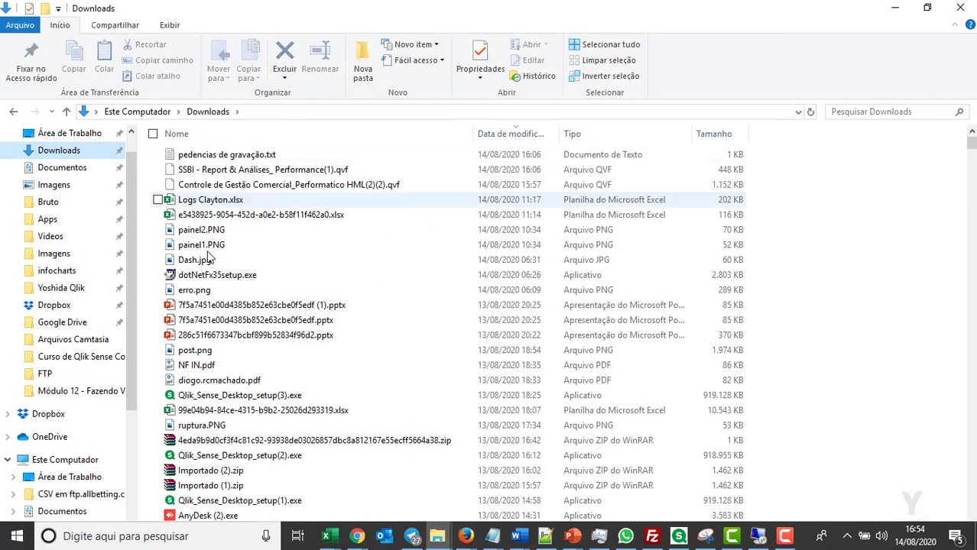
pyautogui.scroll(-15, 210, 259)
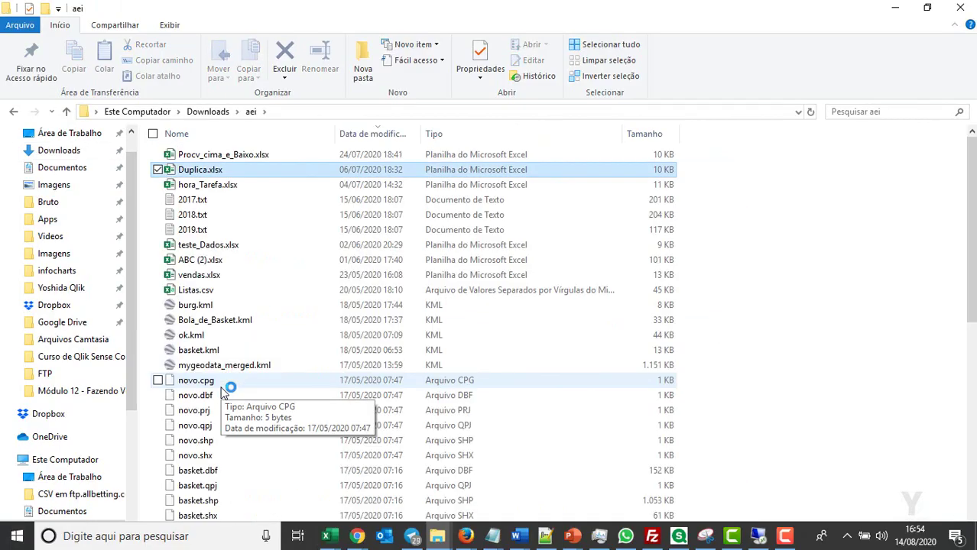
# Step: Upload Exemplo.xlsx from the aei folder into the Exemplo folder in Google Drive
pyautogui.press('Down')
pyautogui.press('Down')
pyautogui.press('Down')
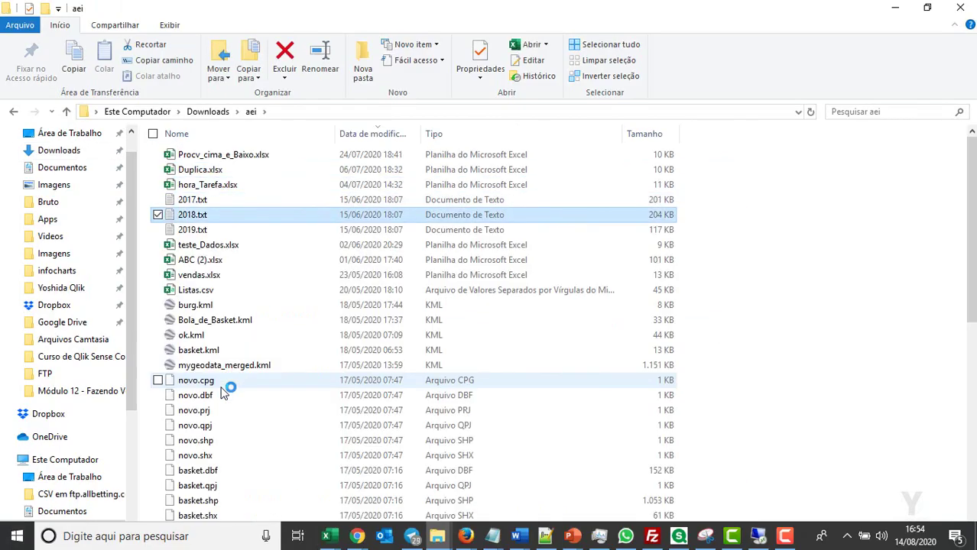
pyautogui.press('Down')
pyautogui.press('Down')
pyautogui.press('Down')
pyautogui.press('Down')
pyautogui.press('Down')
pyautogui.press('Down')
pyautogui.press('Down')
pyautogui.press('Down')
pyautogui.press('Down')
pyautogui.press('Down')
pyautogui.press('Down')
pyautogui.press('Down')
pyautogui.press('Down')
pyautogui.press('Down')
pyautogui.press('Down')
pyautogui.press('Down')
pyautogui.press('Down')
pyautogui.press('Down')
pyautogui.press('Down')
pyautogui.press('Down')
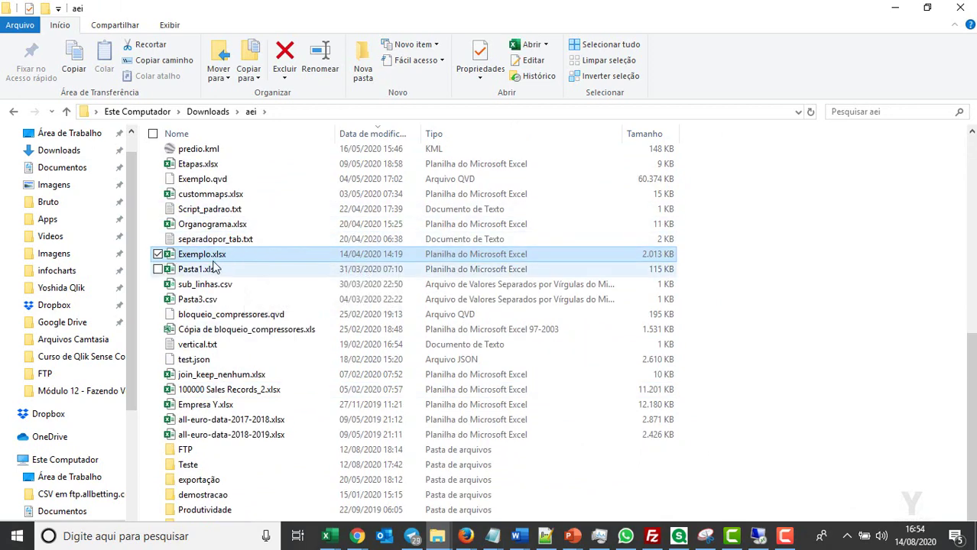
pyautogui.moveTo(374, 295); pyautogui.dragTo(487, 286)
pyautogui.hotkey('alt', 'Tab')
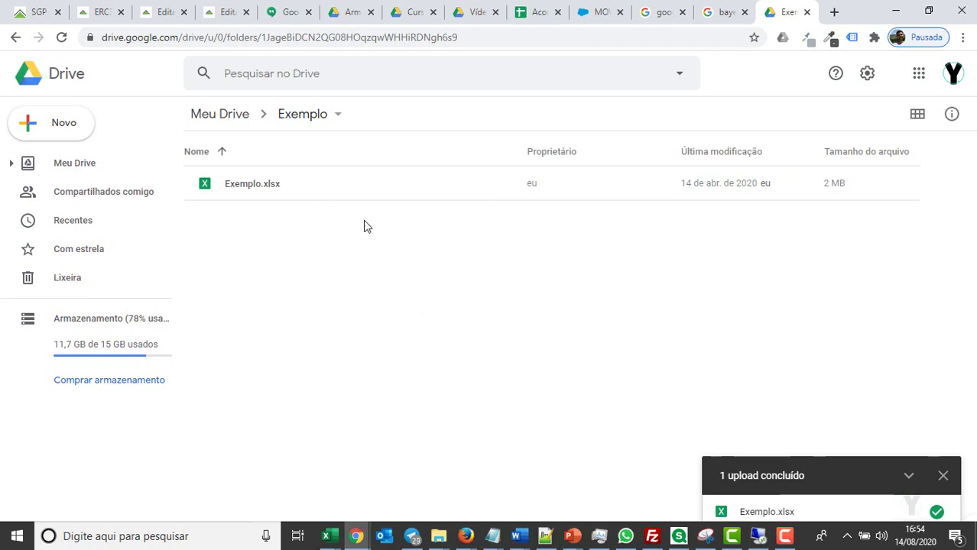
# Step: Switch to the remote desktop and check the Meu Drive folder on the G: drive for the new Exemplo folder
pyautogui.click(759, 536)
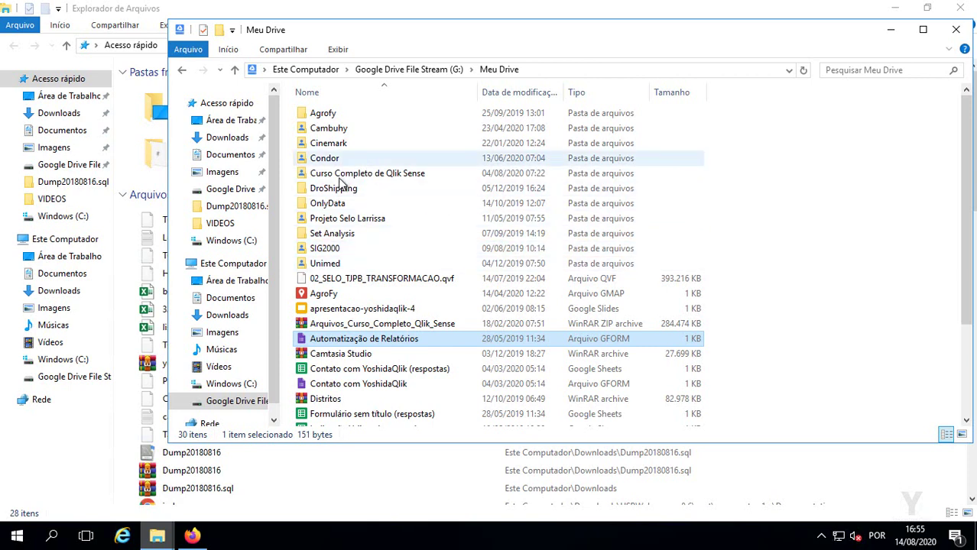
pyautogui.click(338, 233)
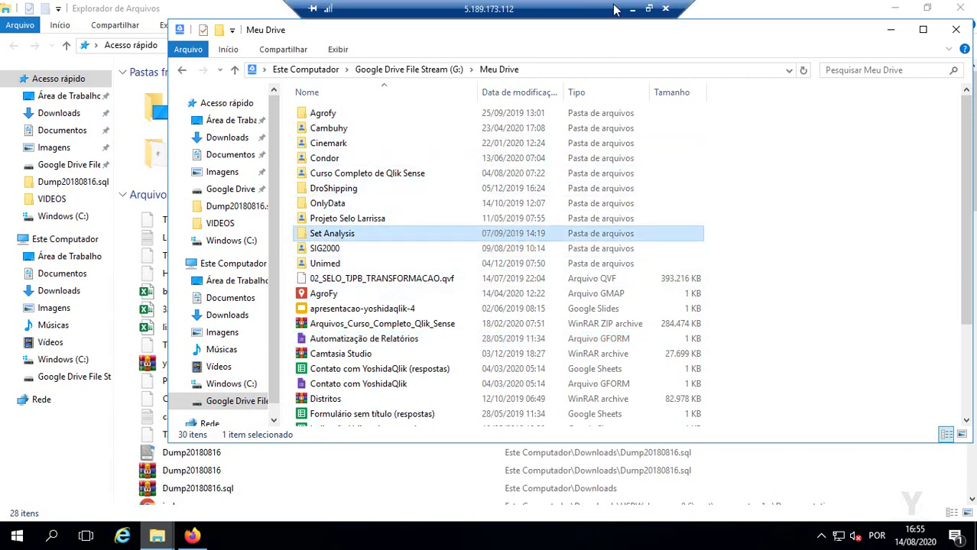
pyautogui.click(632, 10)
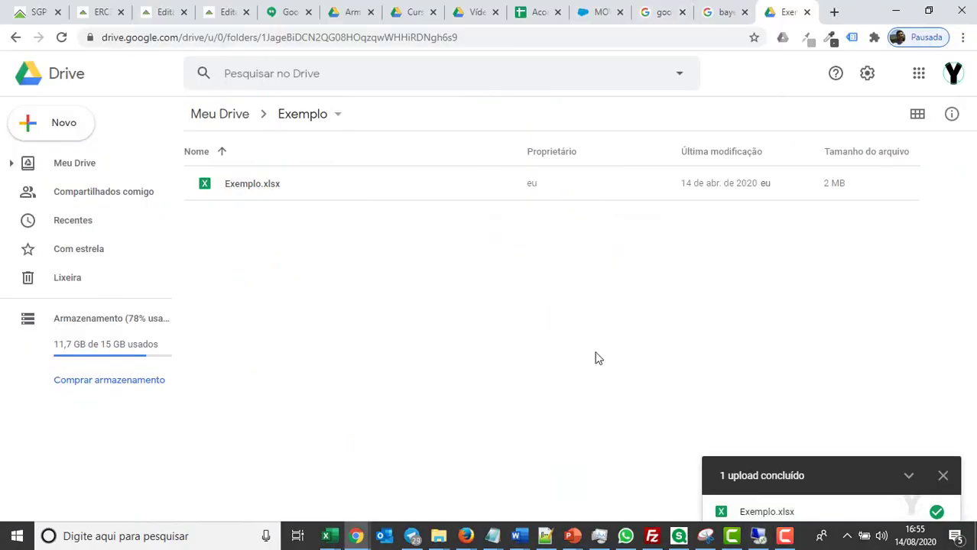
pyautogui.click(757, 536)
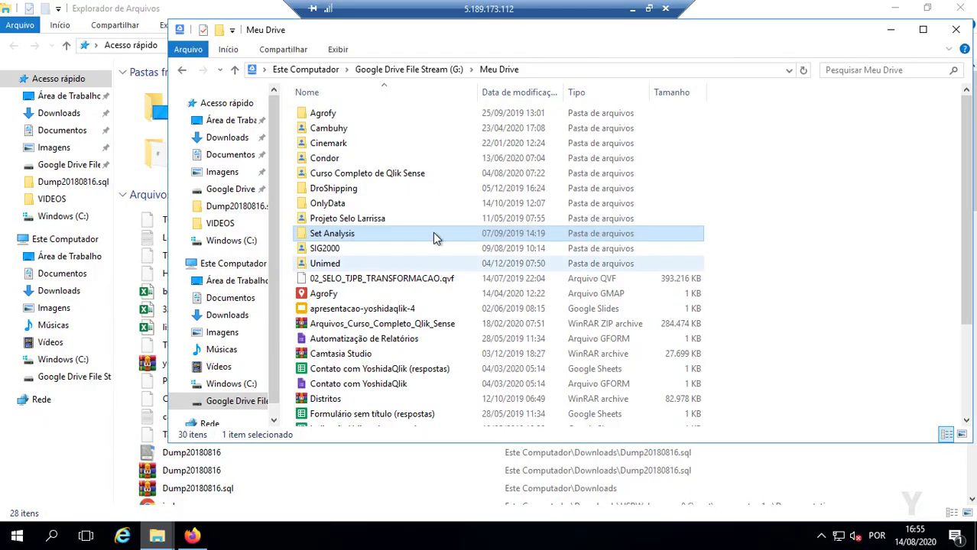
pyautogui.click(382, 298)
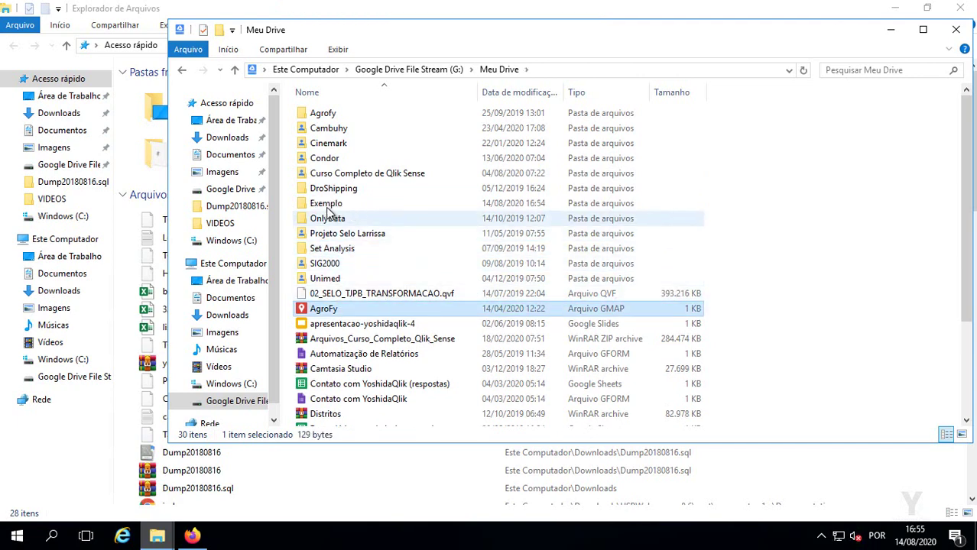
# Step: Make the Exemplo folder on the G: drive available offline (Disponível off-line) and open it
pyautogui.click(327, 208)
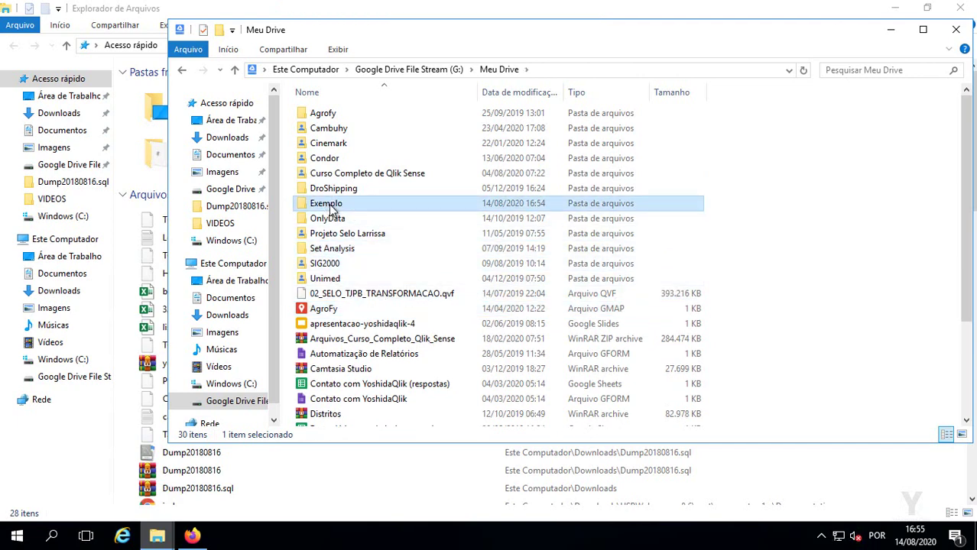
pyautogui.rightClick(331, 210)
pyautogui.moveTo(421, 229)
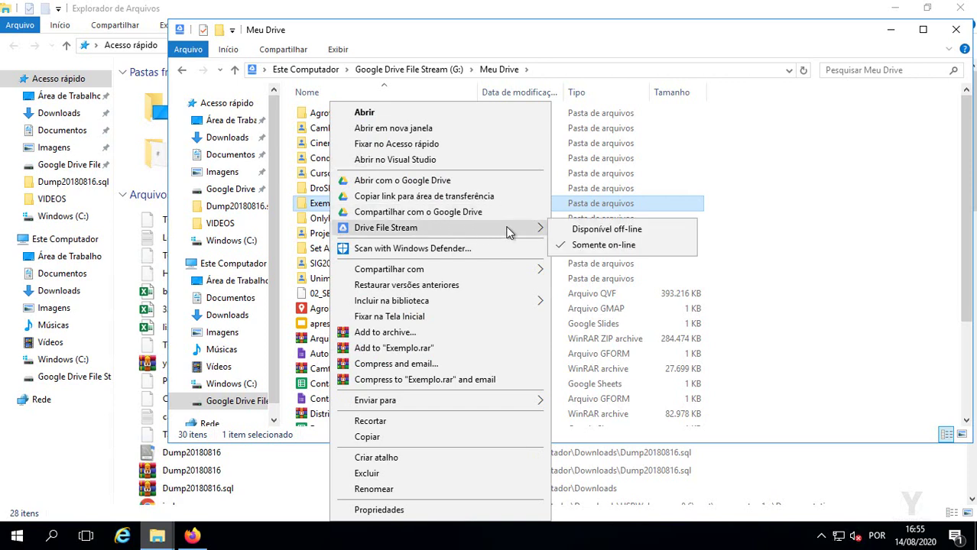
pyautogui.click(613, 231)
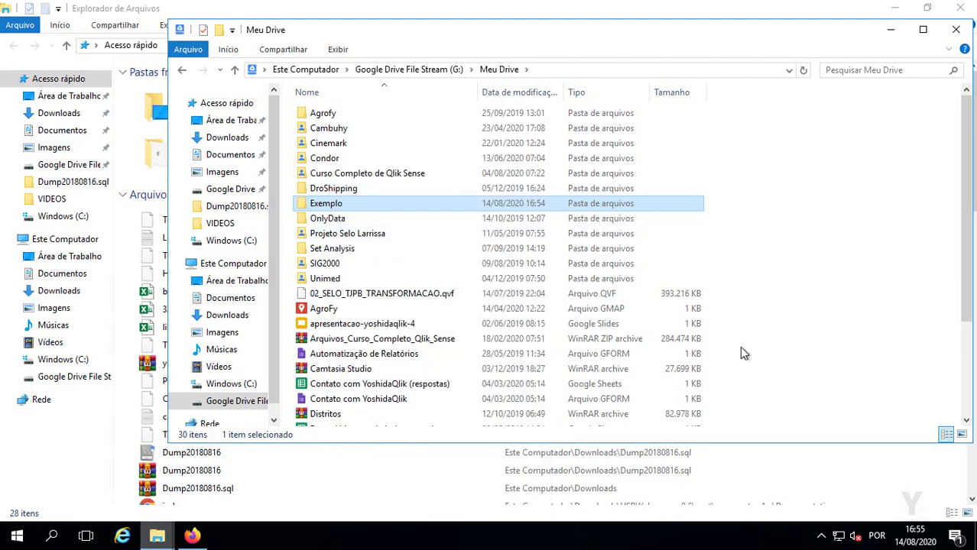
pyautogui.doubleClick(341, 204)
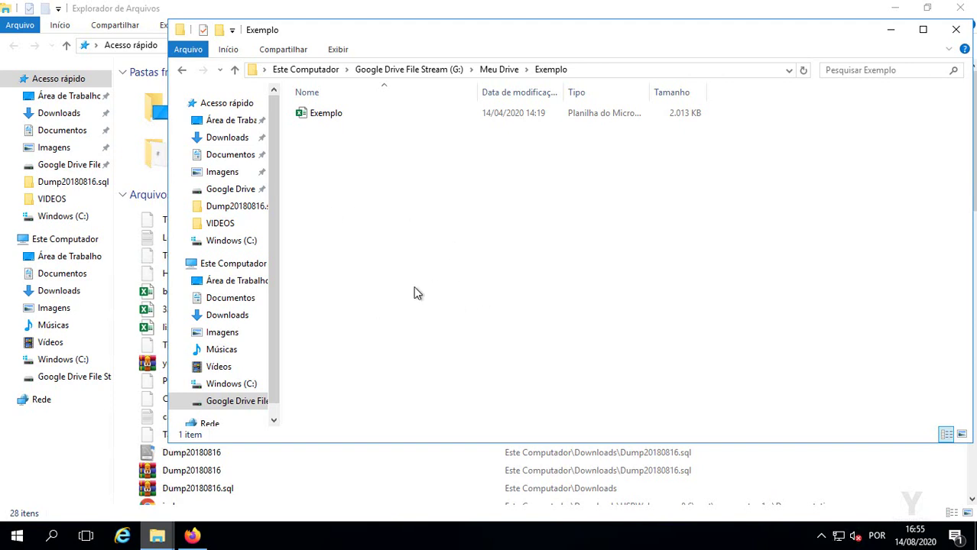
# Step: Switch to the Qlik Sense hub in Firefox and open the Exemplos_novo_2 app in the data load editor
pyautogui.click(192, 536)
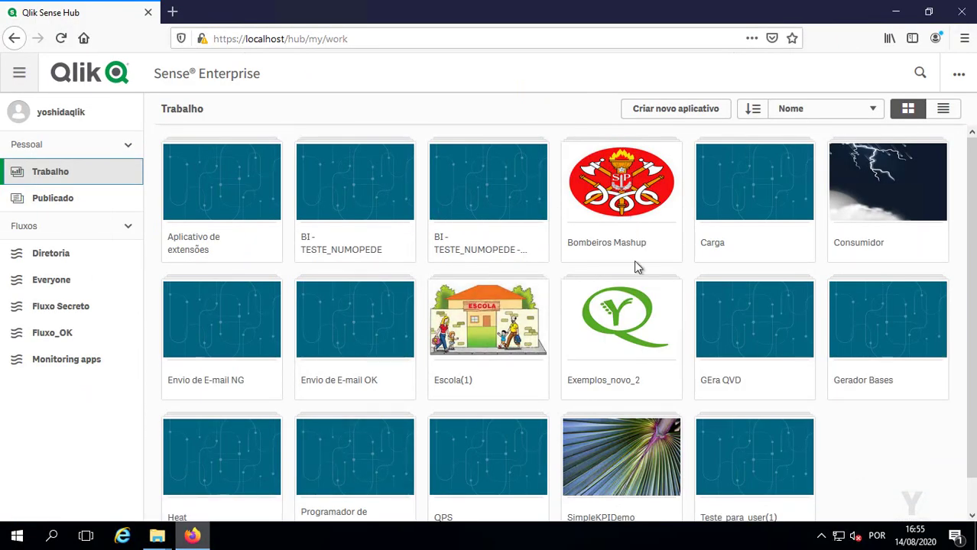
pyautogui.click(626, 325)
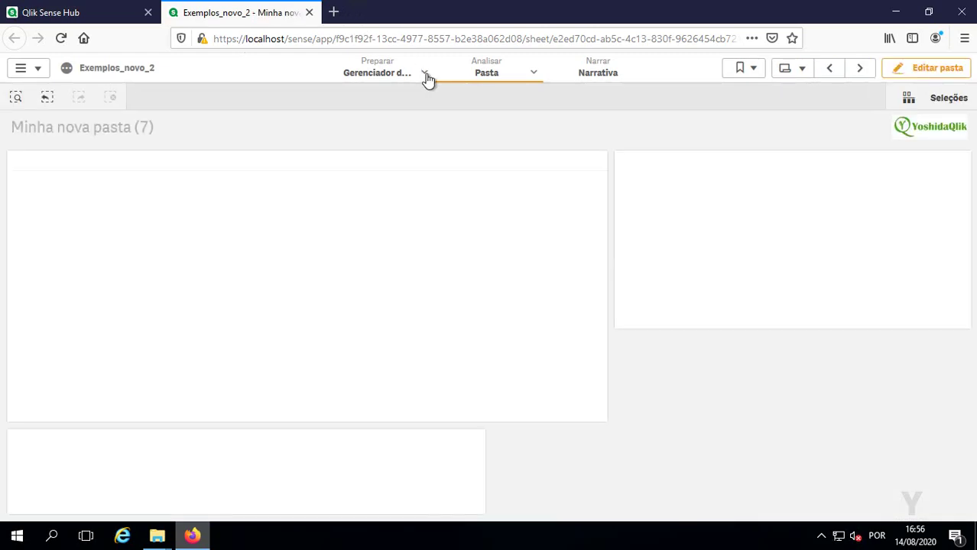
pyautogui.click(426, 73)
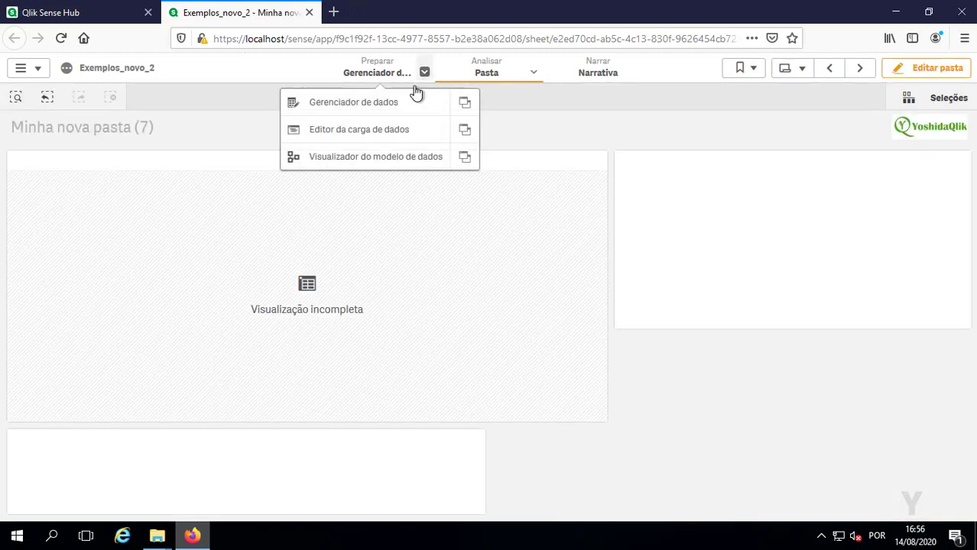
pyautogui.click(388, 129)
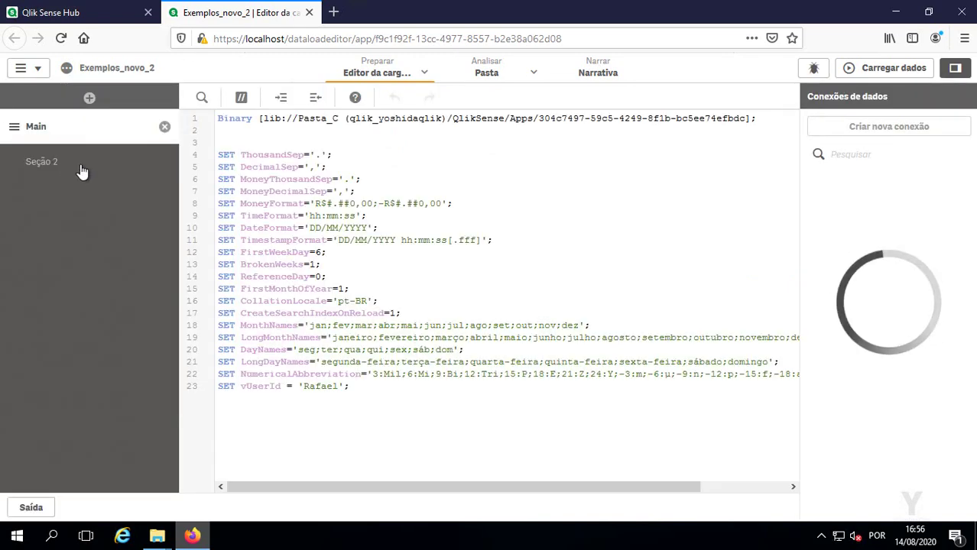
# Step: Review the script sections and delete the Binary load statement from the Main section
pyautogui.click(76, 165)
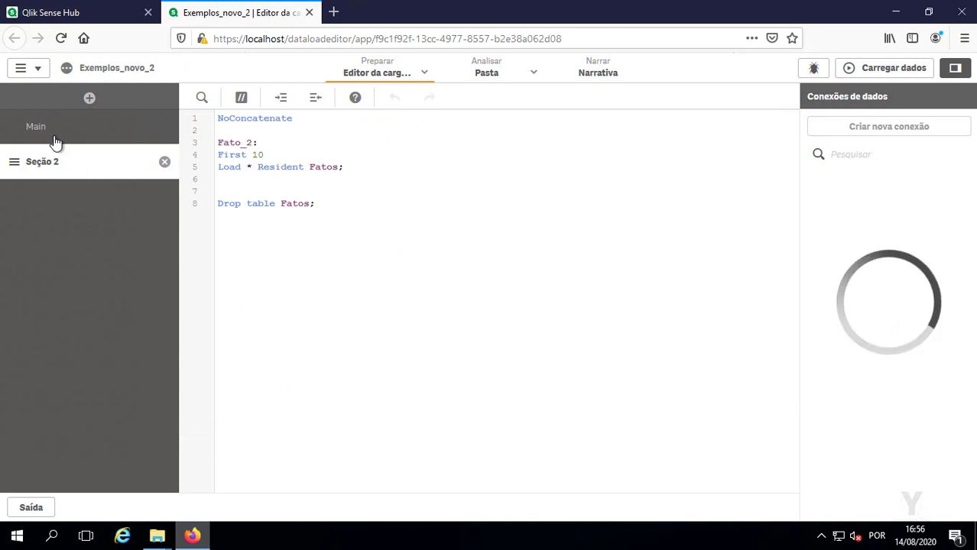
pyautogui.click(55, 143)
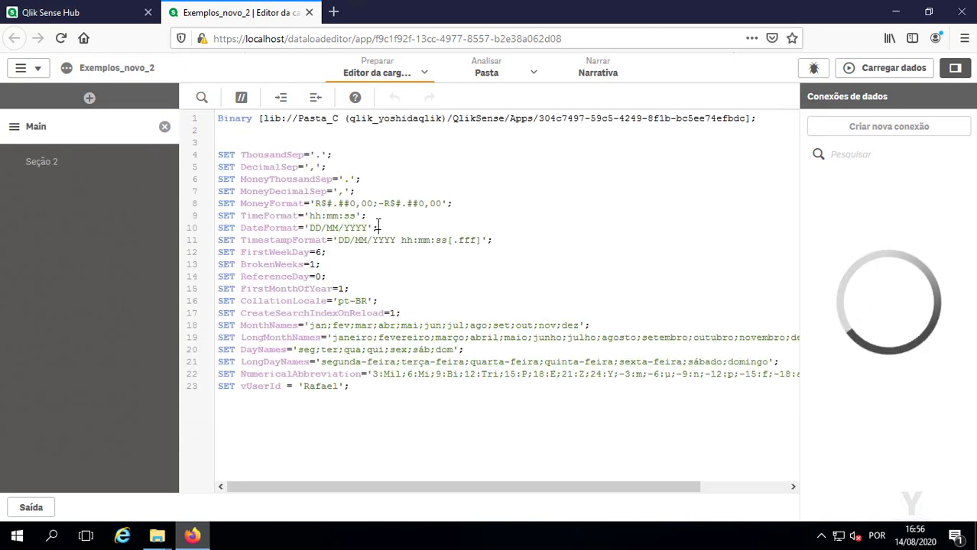
pyautogui.hotkey('ctrl', 'Tab')
pyautogui.click(220, 12)
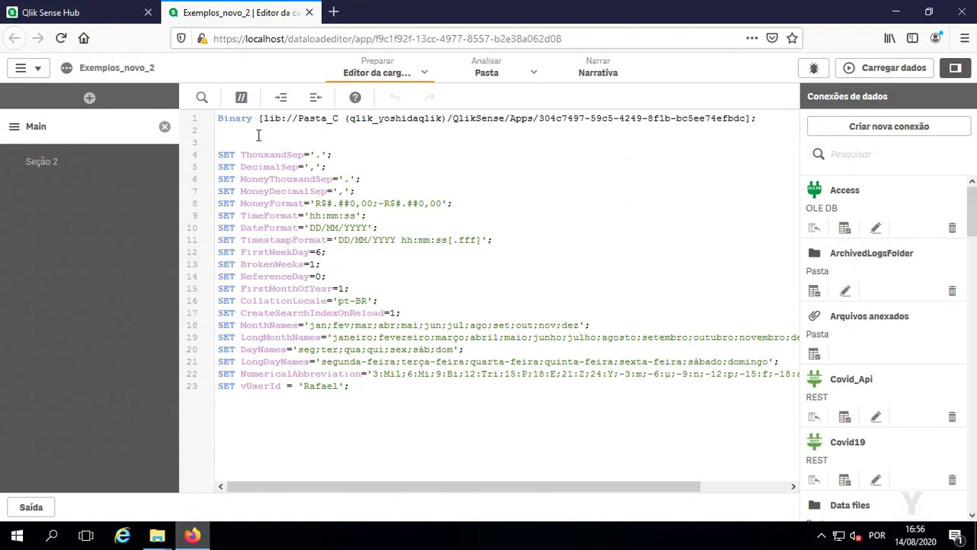
pyautogui.hotkey('shift', 'Up')
pyautogui.press('Delete')
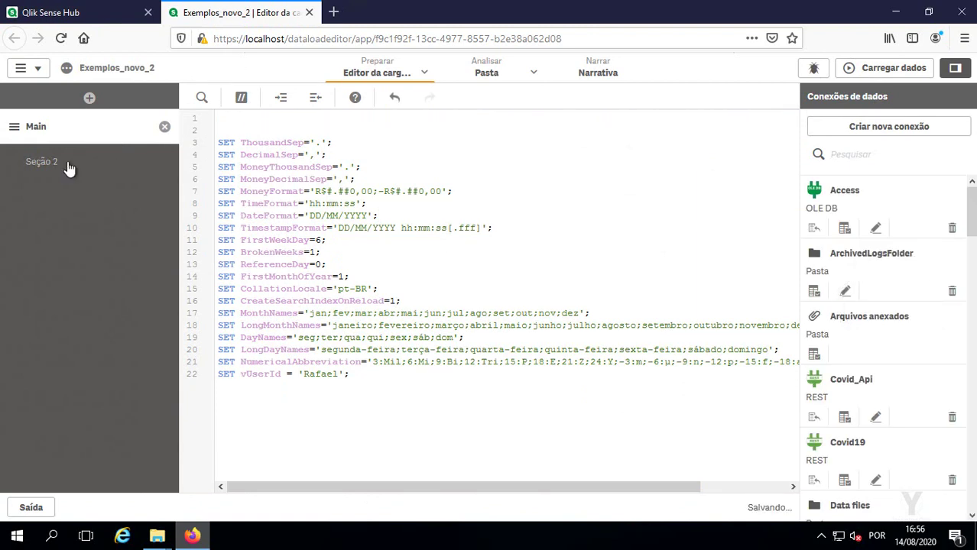
# Step: Delete the entire script in the Seção 2 section
pyautogui.click(67, 169)
pyautogui.click(308, 245)
pyautogui.hotkey('ctrl', 'a')
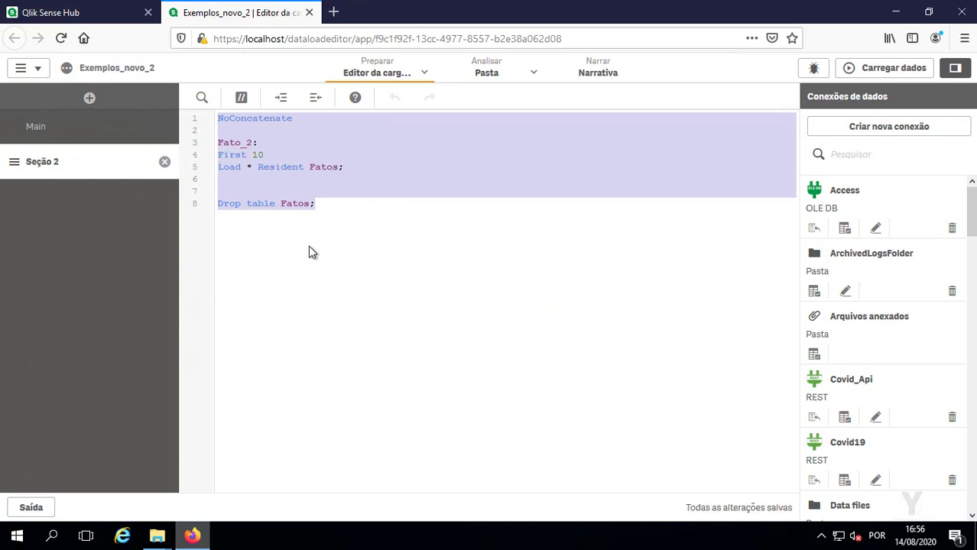
pyautogui.press('Delete')
# Step: Start a new data connection, search the data sources for Driv, and clear the search
pyautogui.click(851, 127)
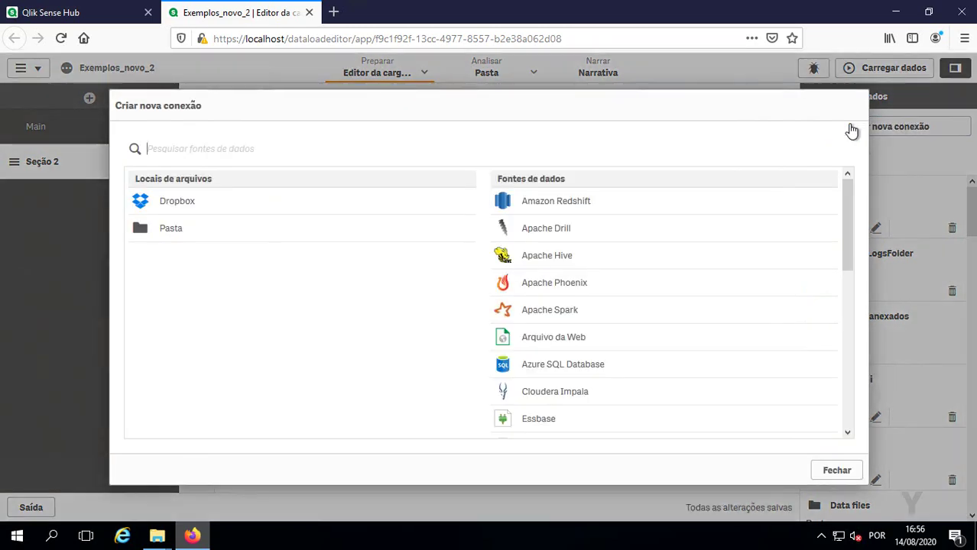
pyautogui.write('Driv')
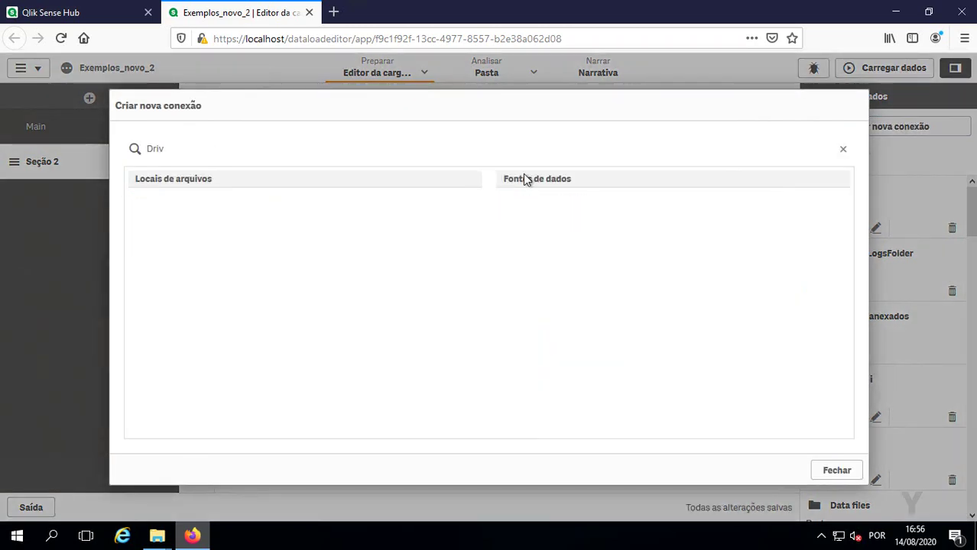
pyautogui.press('BackSpace')
pyautogui.press('BackSpace')
pyautogui.press('BackSpace')
pyautogui.press('BackSpace')
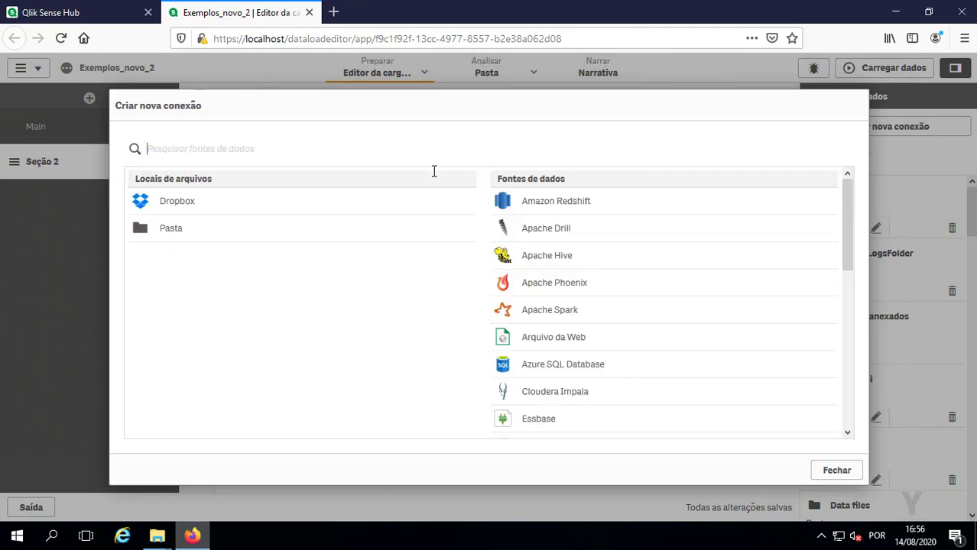
# Step: Create a folder connection named Drive that points to the Exemplo folder in Meu Drive on the G: drive
pyautogui.click(181, 243)
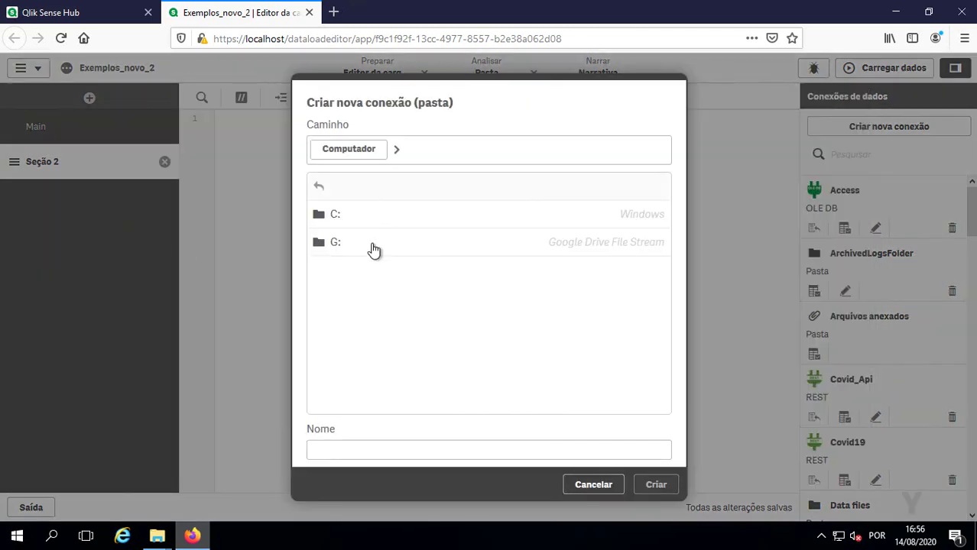
pyautogui.click(515, 243)
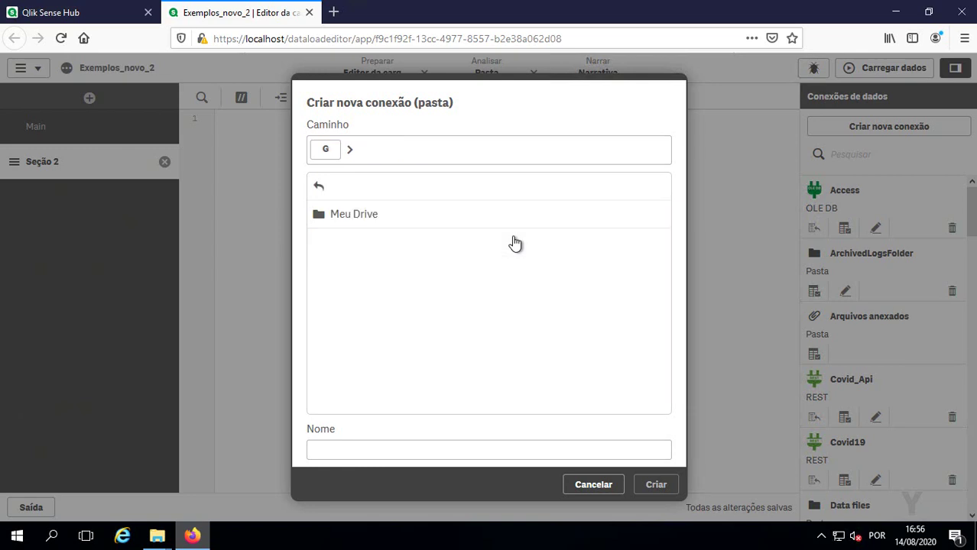
pyautogui.click(410, 220)
pyautogui.scroll(-3, 400, 351)
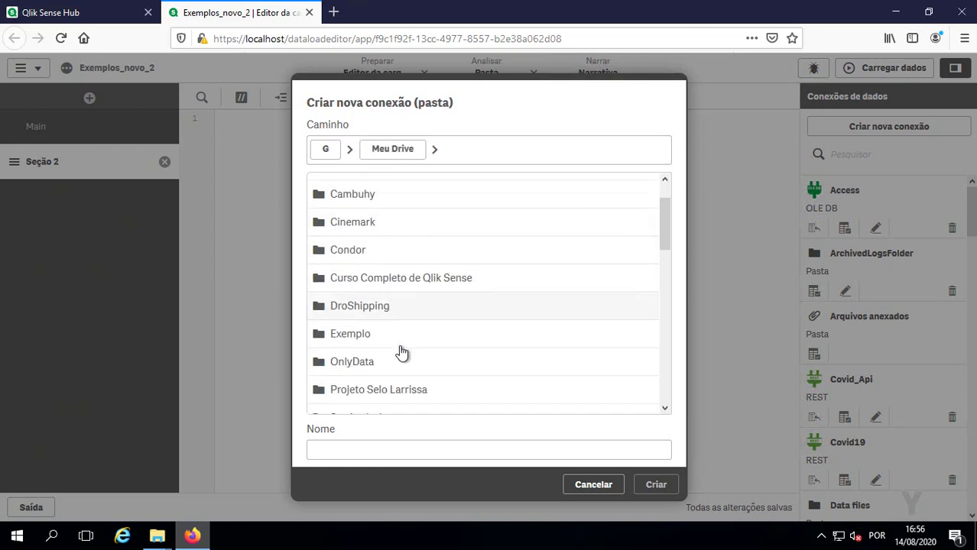
pyautogui.click(371, 279)
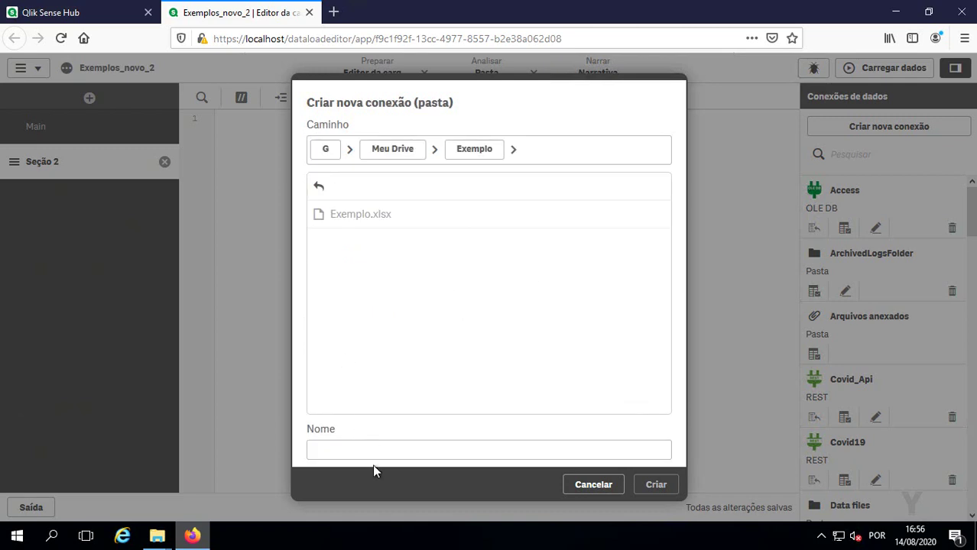
pyautogui.click(354, 448)
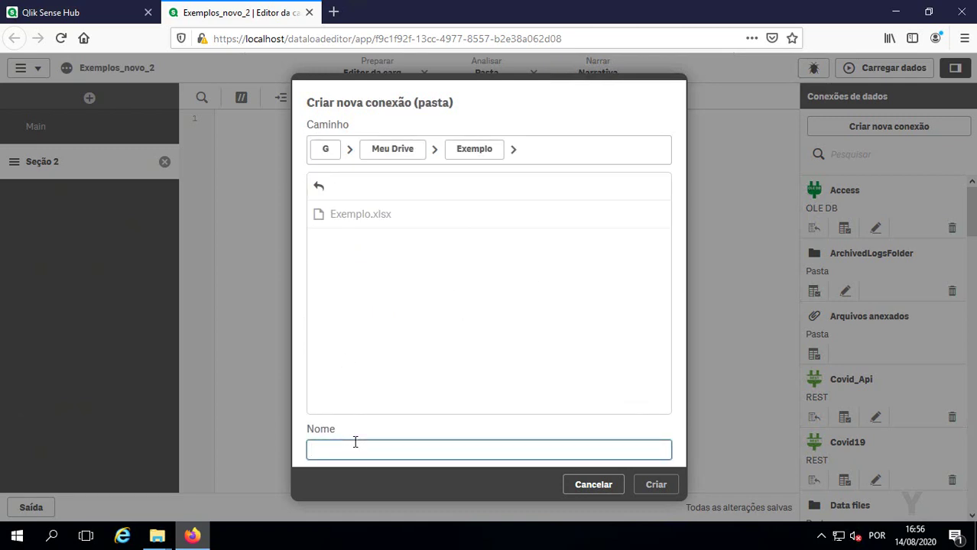
pyautogui.write('Drive')
pyautogui.click(656, 485)
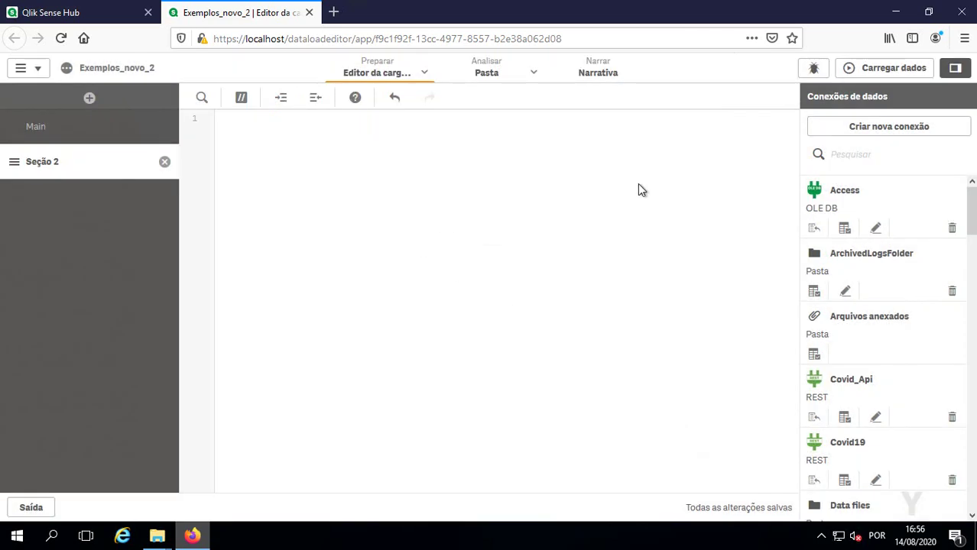
# Step: Search the data connections for drive and open Exemplo.xlsx from the Drive folder connection for data selection
pyautogui.click(855, 155)
pyautogui.write('drive')
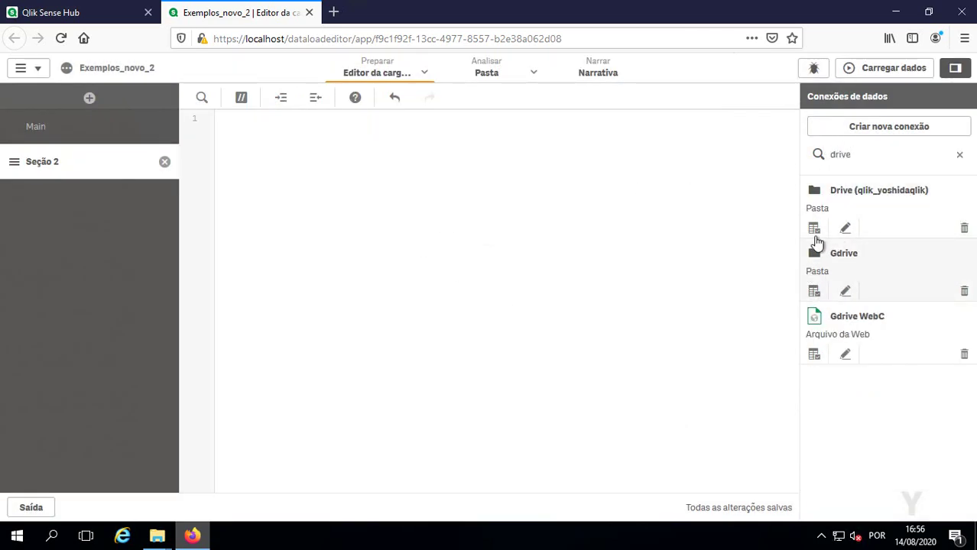
pyautogui.click(815, 232)
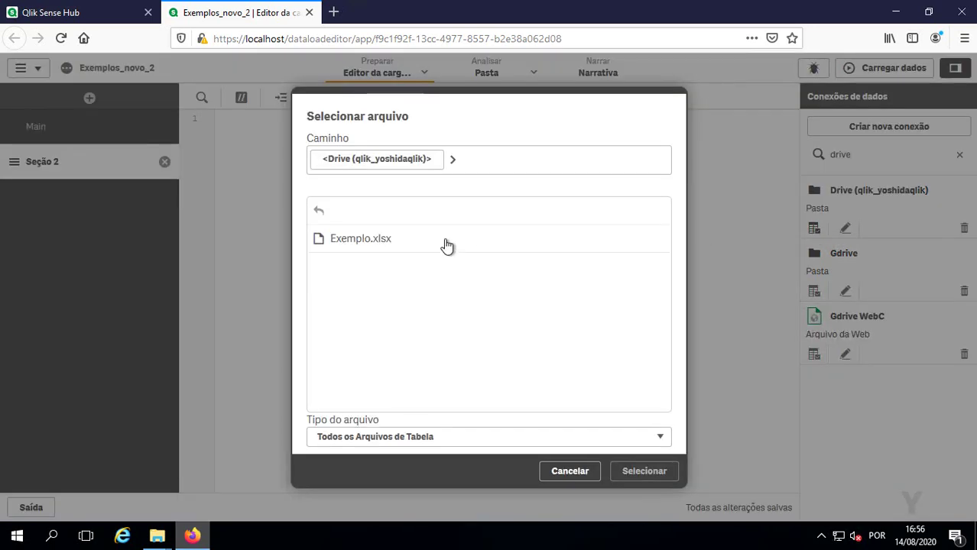
pyautogui.click(408, 246)
pyautogui.doubleClick(411, 250)
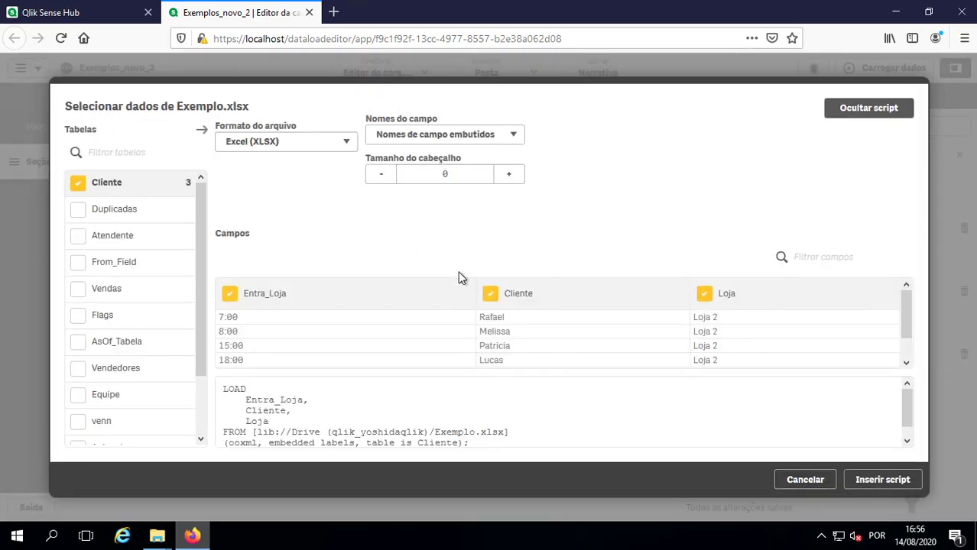
# Step: Insert the load script for only the Vendas table, leaving out Cliente, and run the data load
pyautogui.click(78, 186)
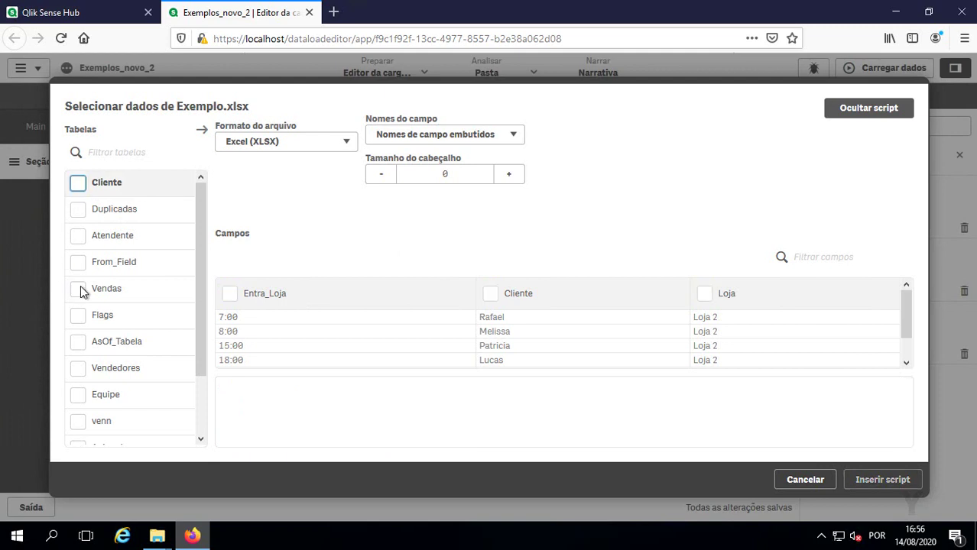
pyautogui.click(78, 288)
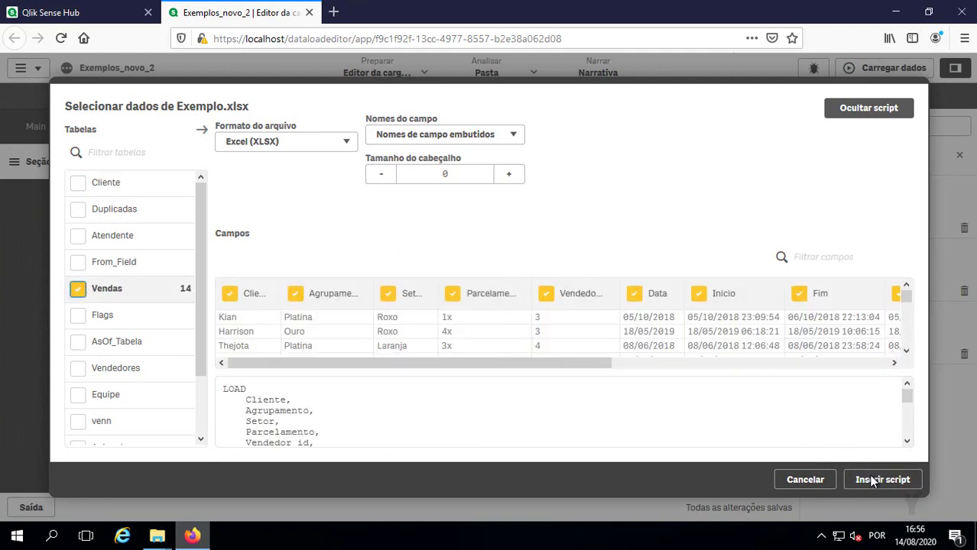
pyautogui.click(872, 482)
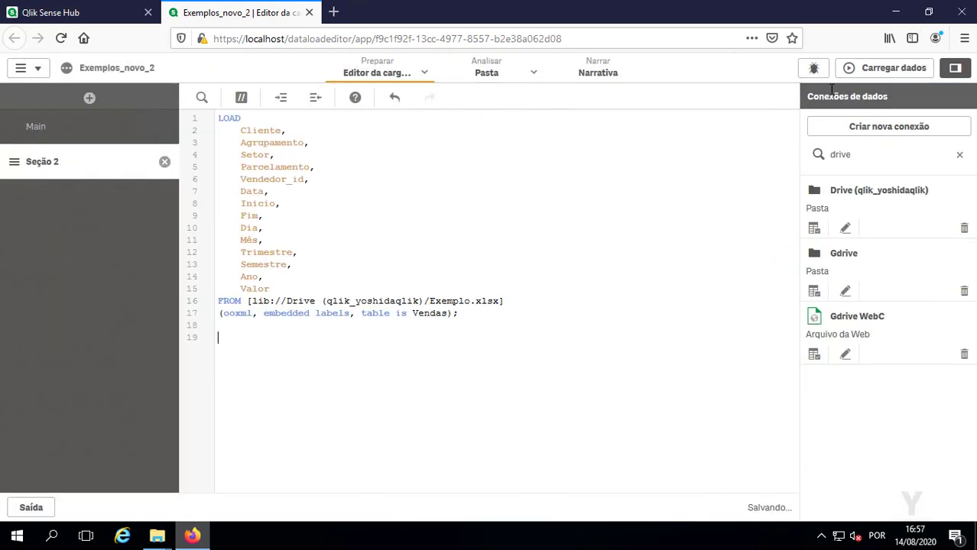
pyautogui.click(864, 71)
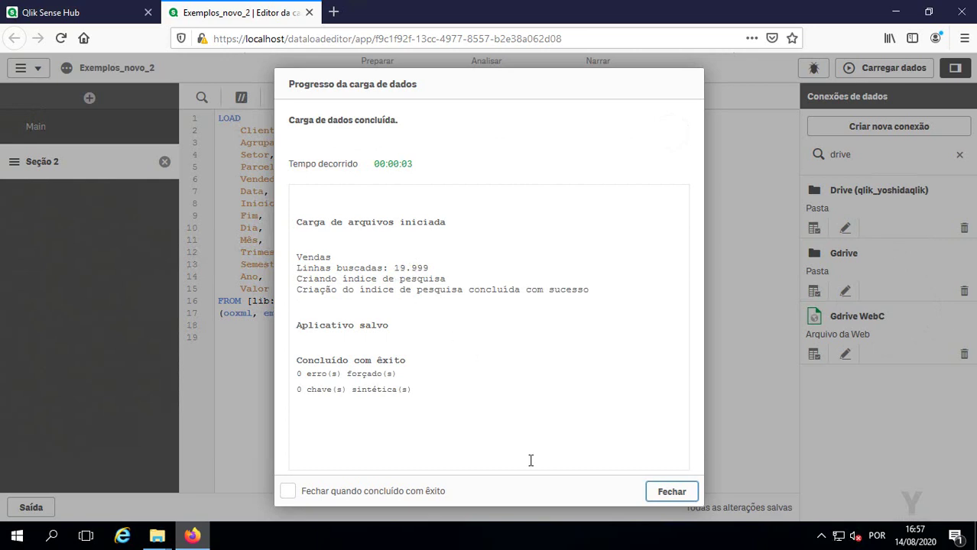
pyautogui.click(662, 492)
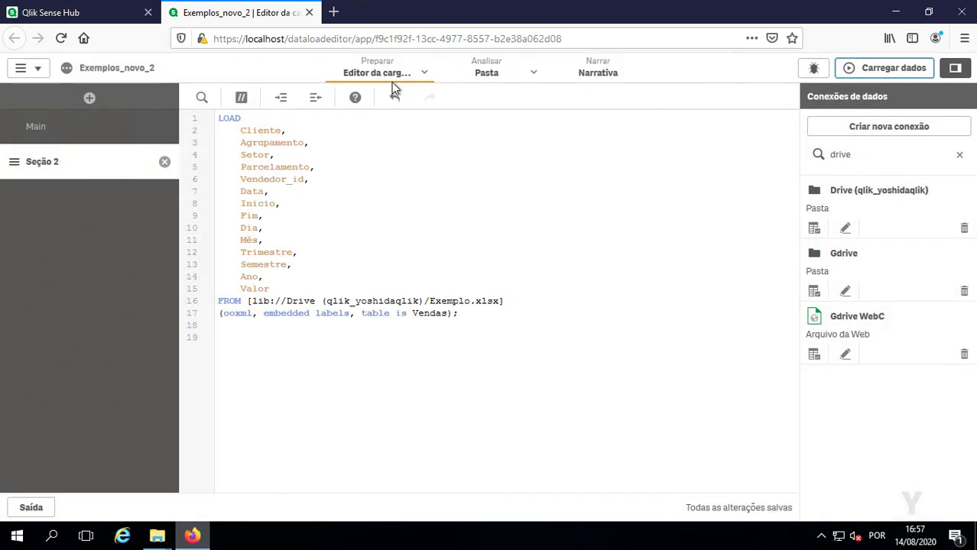